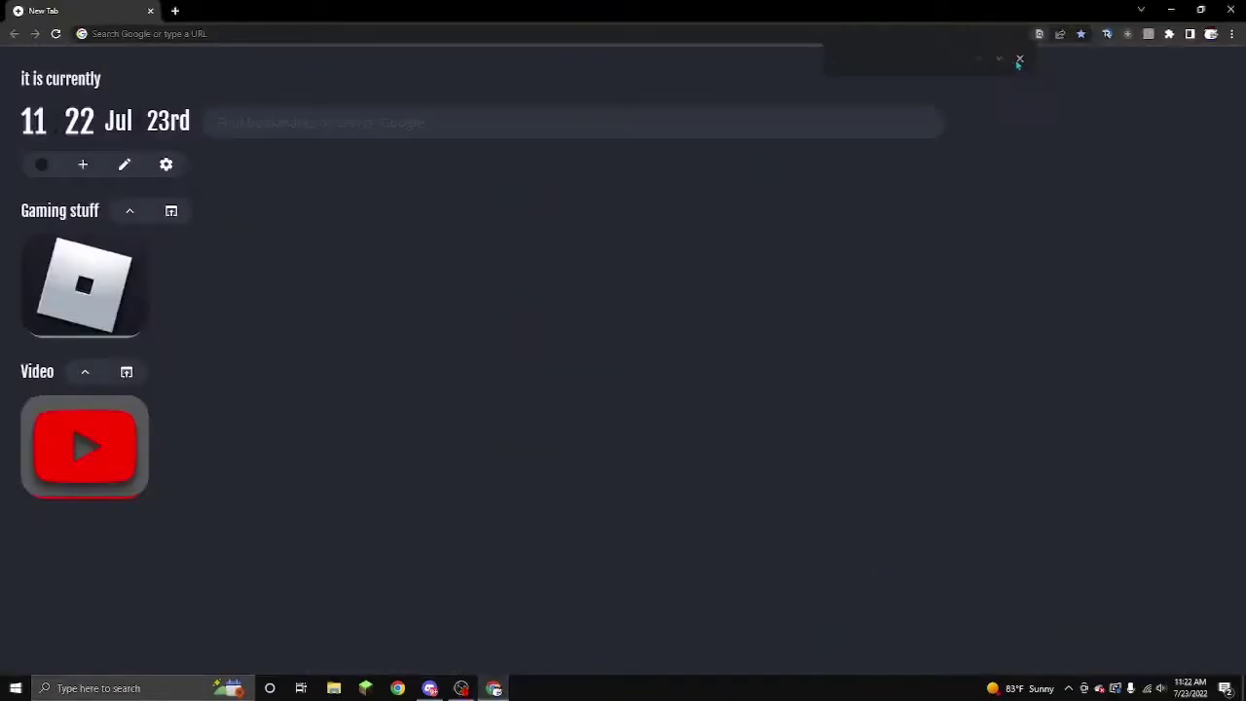
Open the Lighthouse website at catbox.pw:10060 in the browser
{"action": "left_click", "coordinate": [1021, 59]}
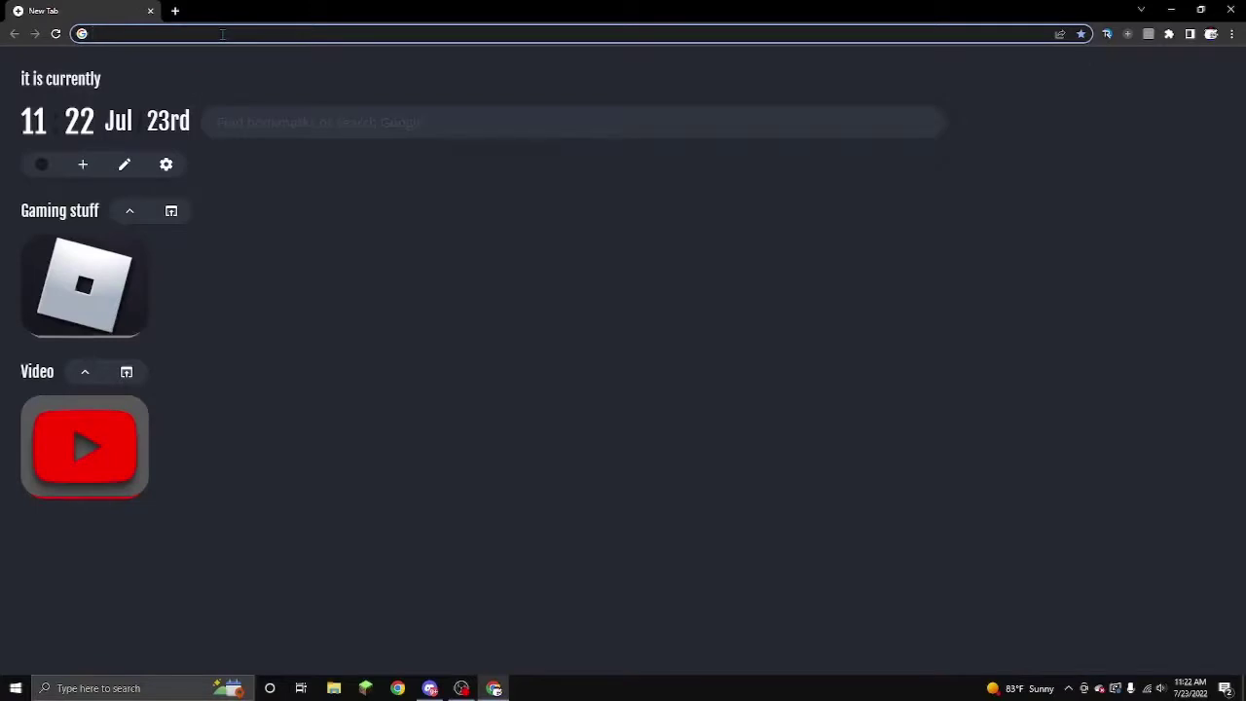
{"action": "left_click", "coordinate": [227, 32]}
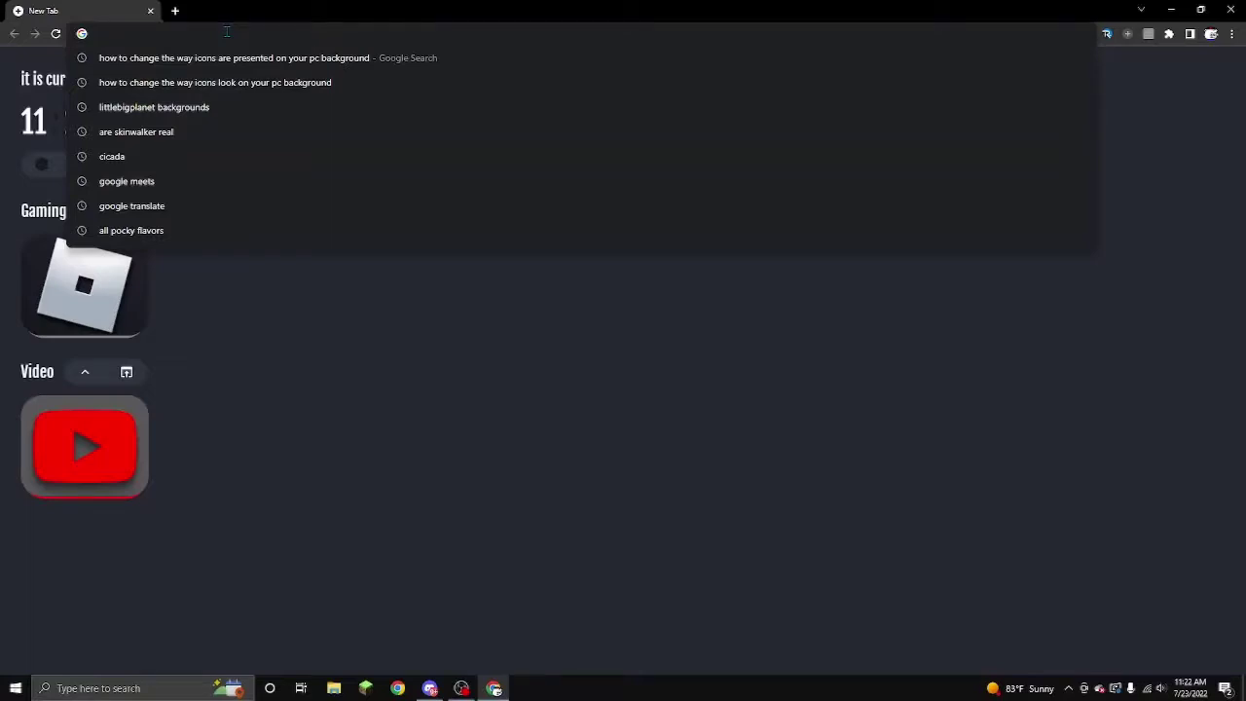
{"action": "type", "text": "c"}
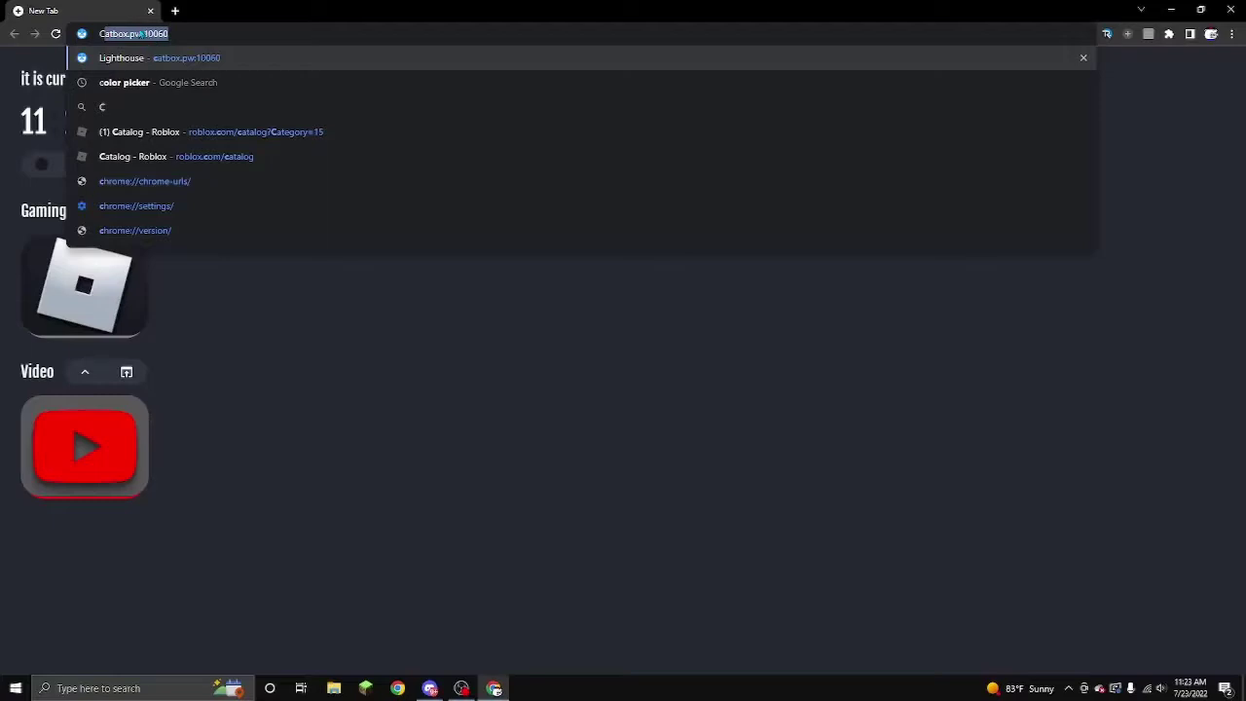
{"action": "key", "text": "Return"}
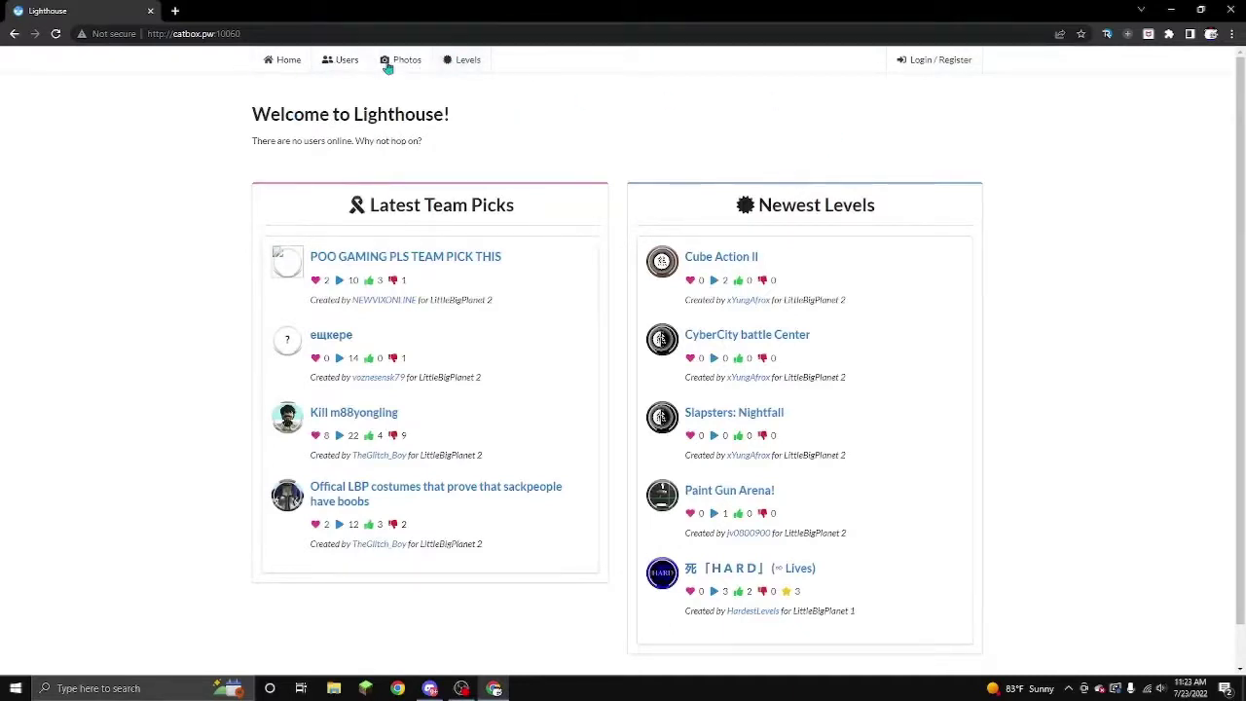
Open the Lighthouse site's login and registration page and examine its username and password fields
{"action": "left_click", "coordinate": [959, 66]}
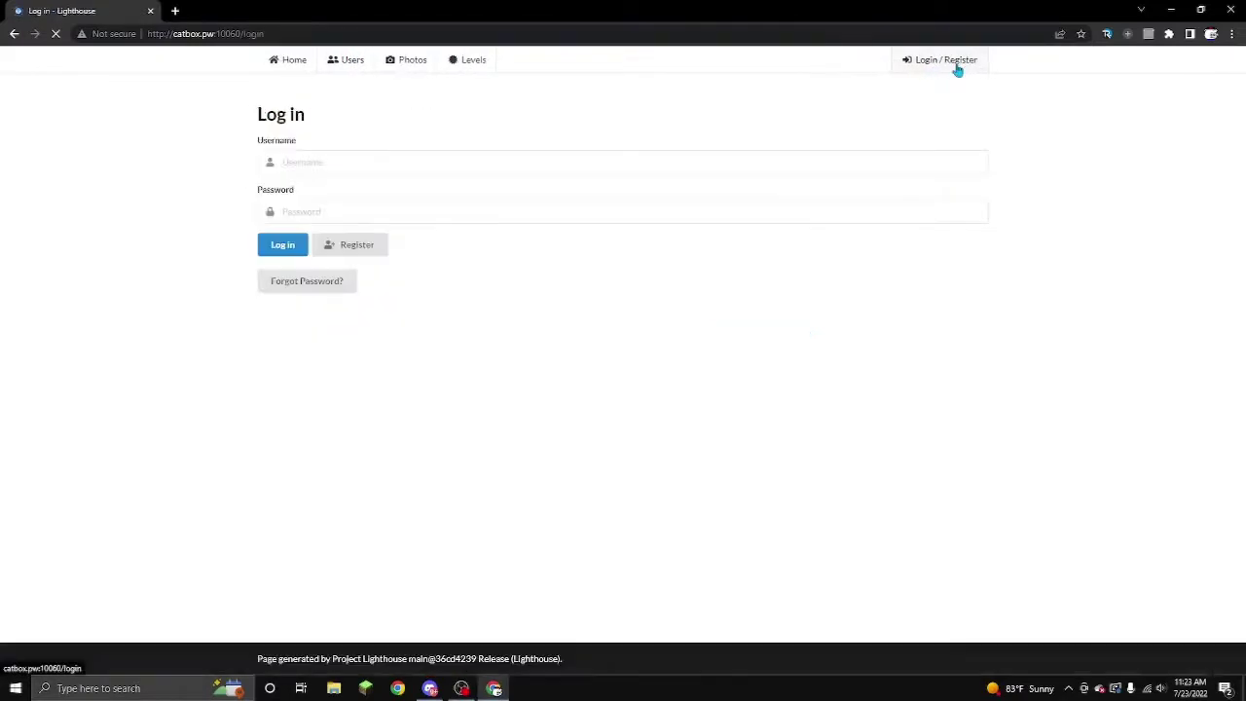
{"action": "left_click", "coordinate": [274, 164]}
{"action": "left_click", "coordinate": [295, 205]}
{"action": "left_click", "coordinate": [197, 205]}
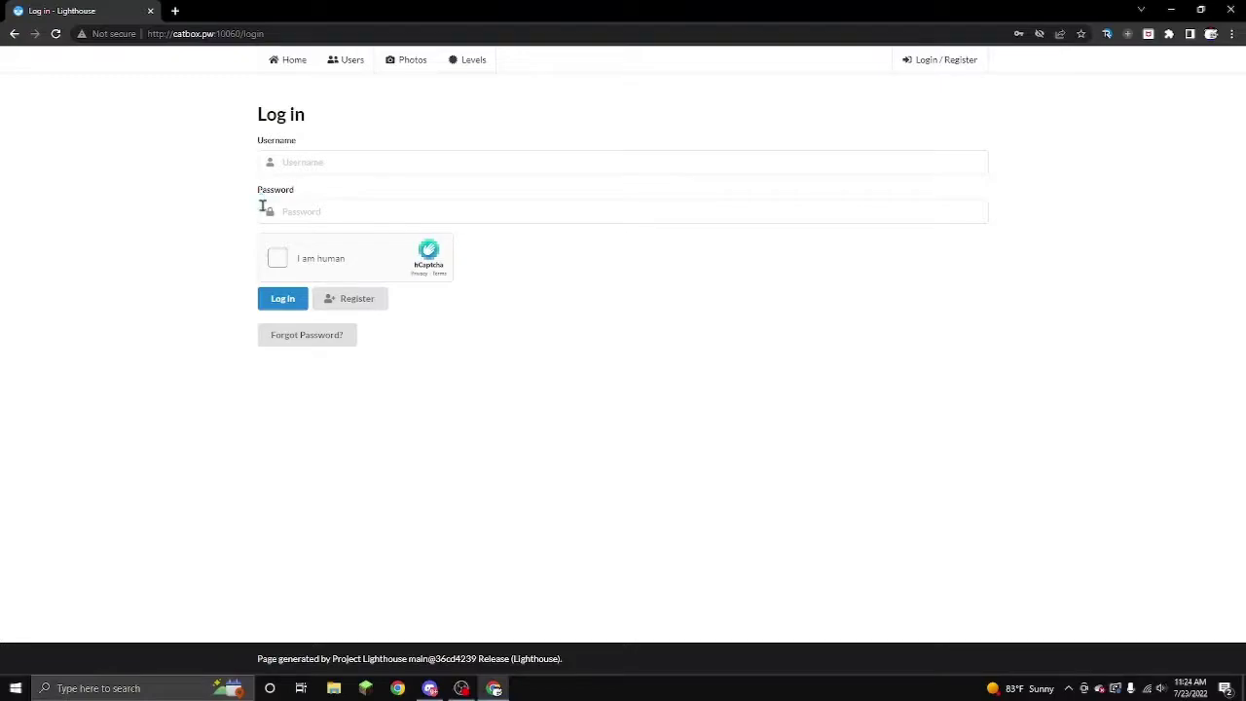
Switch to Discord and open the UnionPatcher v2.0.2 GitHub release link from the catbox.pw server's resources channel
{"action": "key", "text": "alt+Tab"}
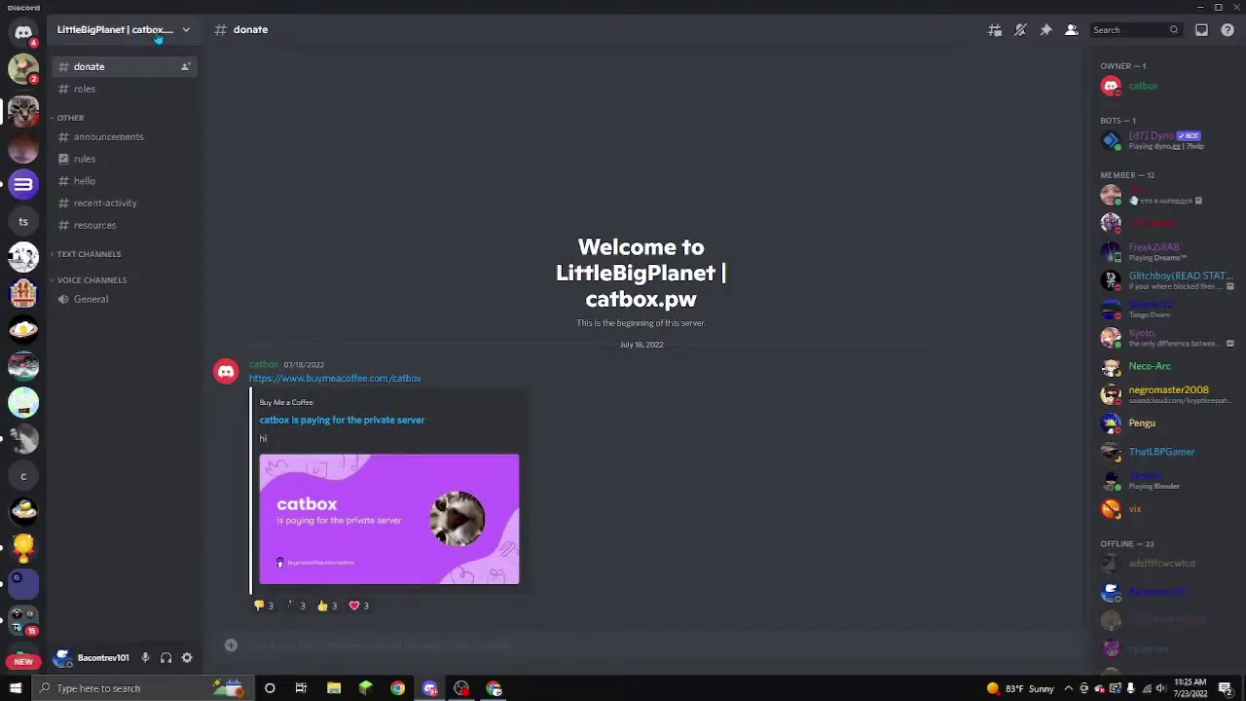
{"action": "left_click", "coordinate": [108, 232]}
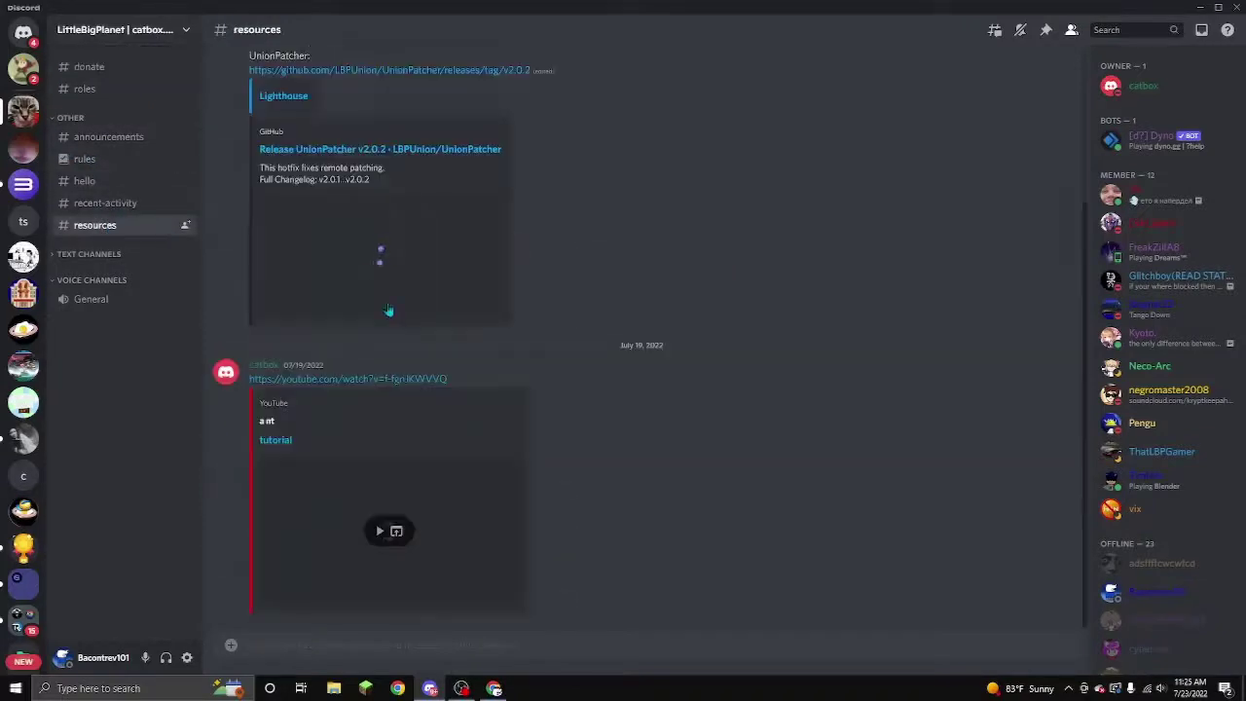
{"action": "scroll", "coordinate": [408, 323], "scroll_direction": "up", "scroll_amount": 3}
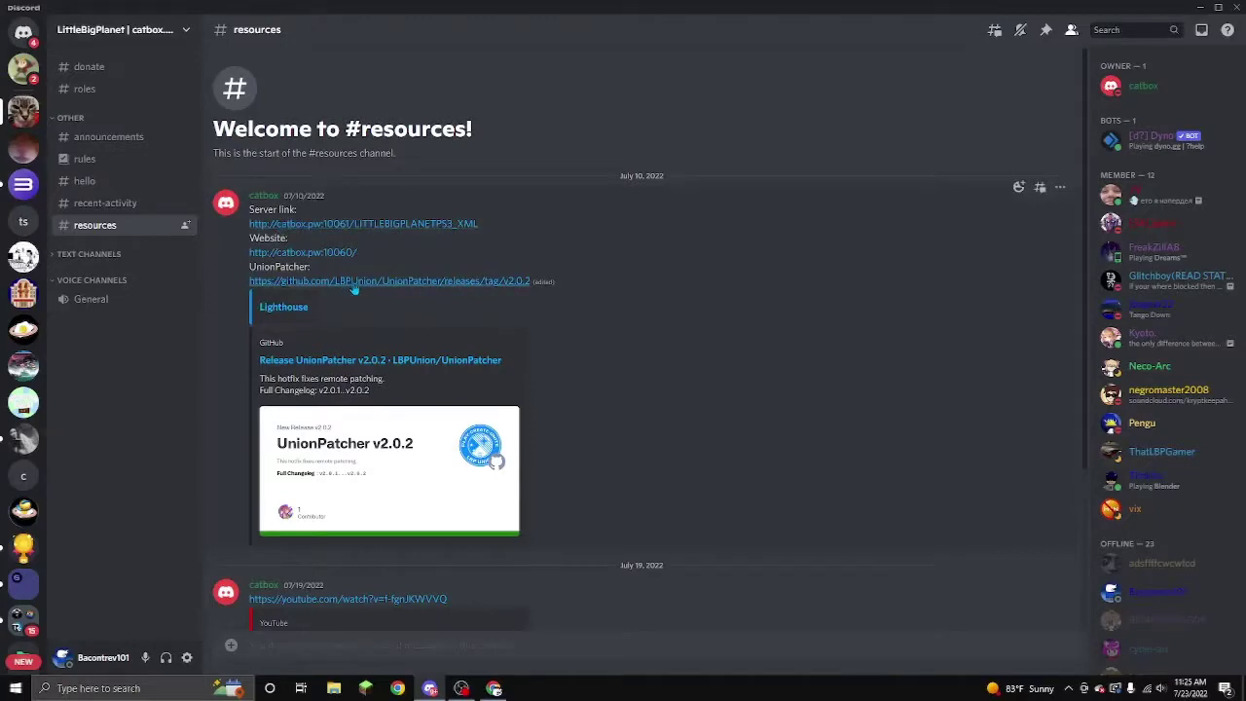
{"action": "left_click", "coordinate": [354, 288]}
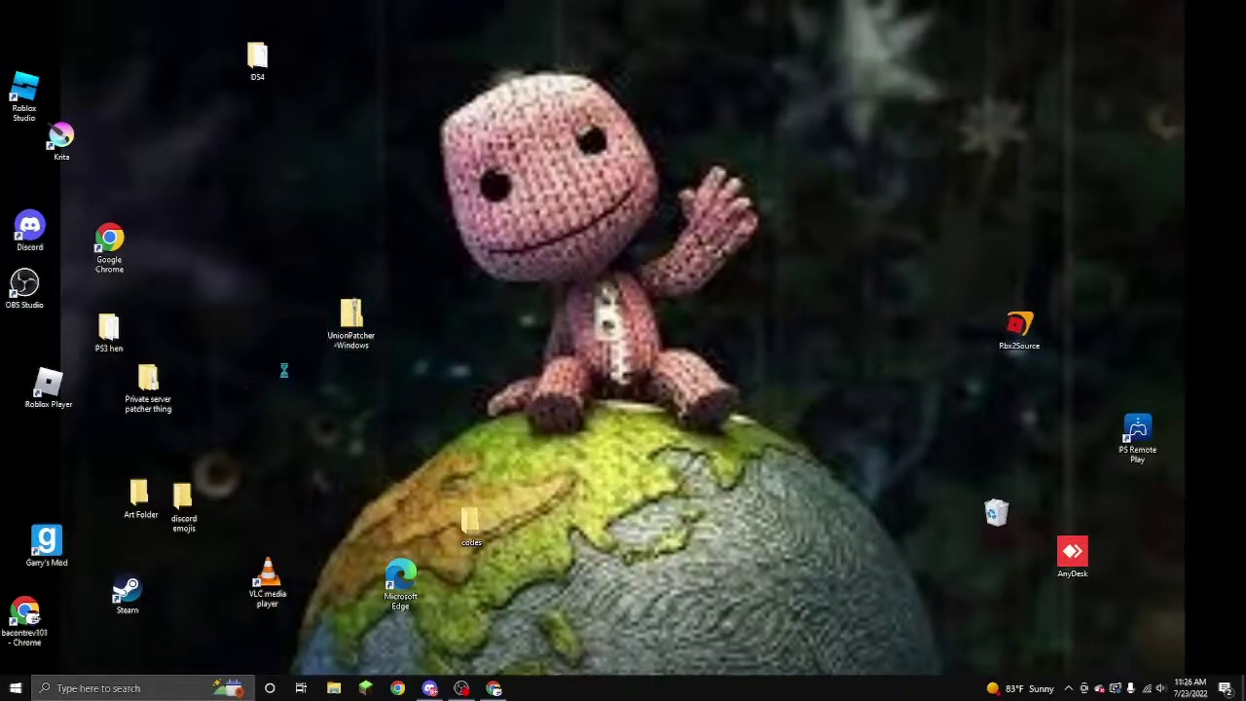
Create a desktop folder named UnionPatcher and move the UnionPatcher-Windows archive into it
{"action": "right_click", "coordinate": [248, 381]}
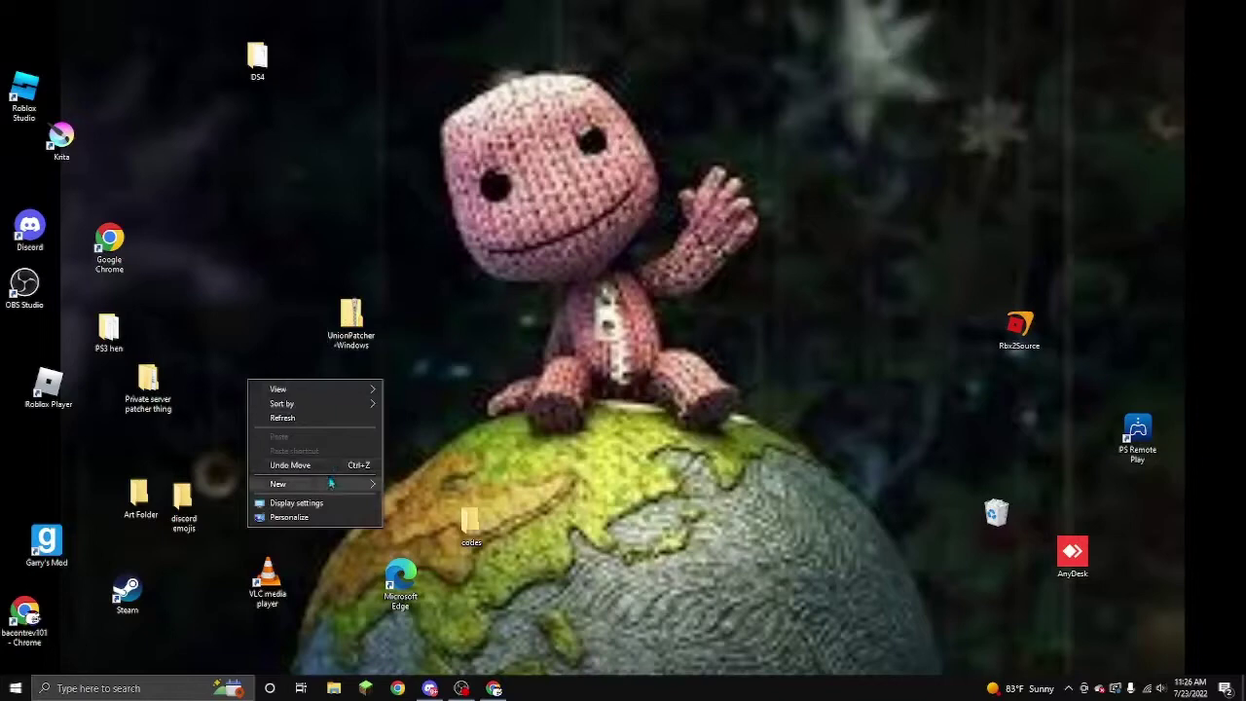
{"action": "mouse_move", "coordinate": [331, 483]}
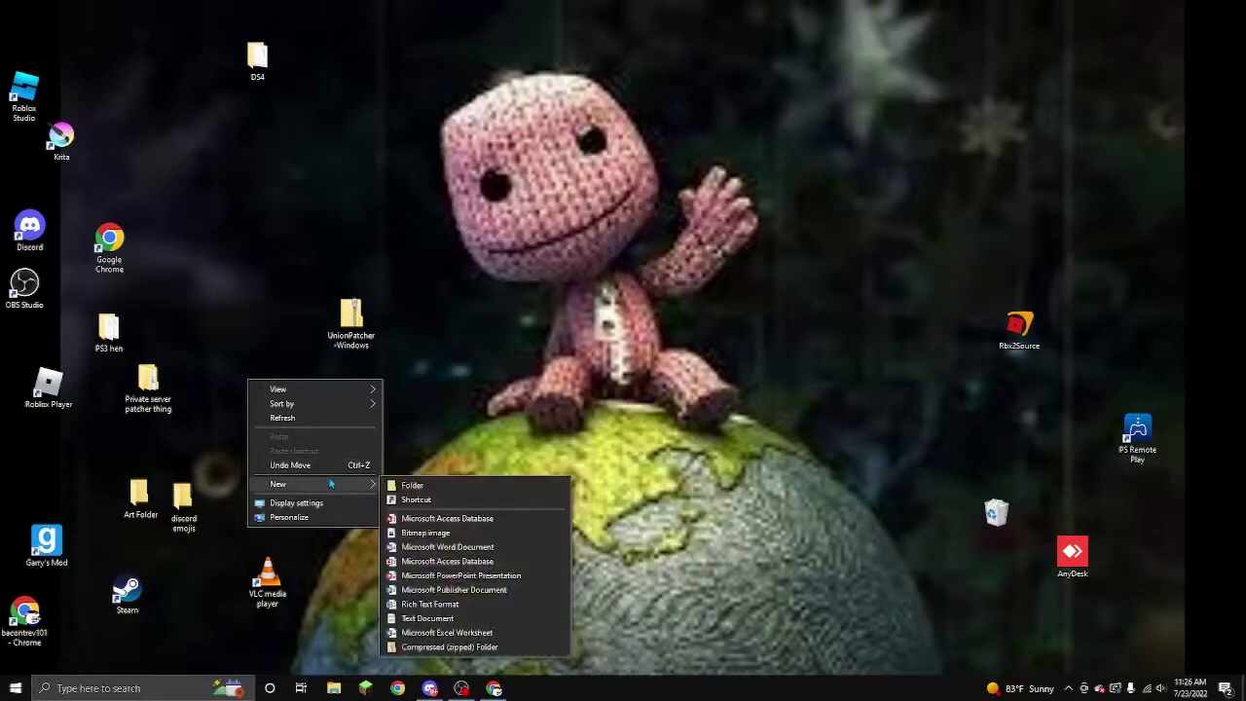
{"action": "left_click", "coordinate": [426, 486]}
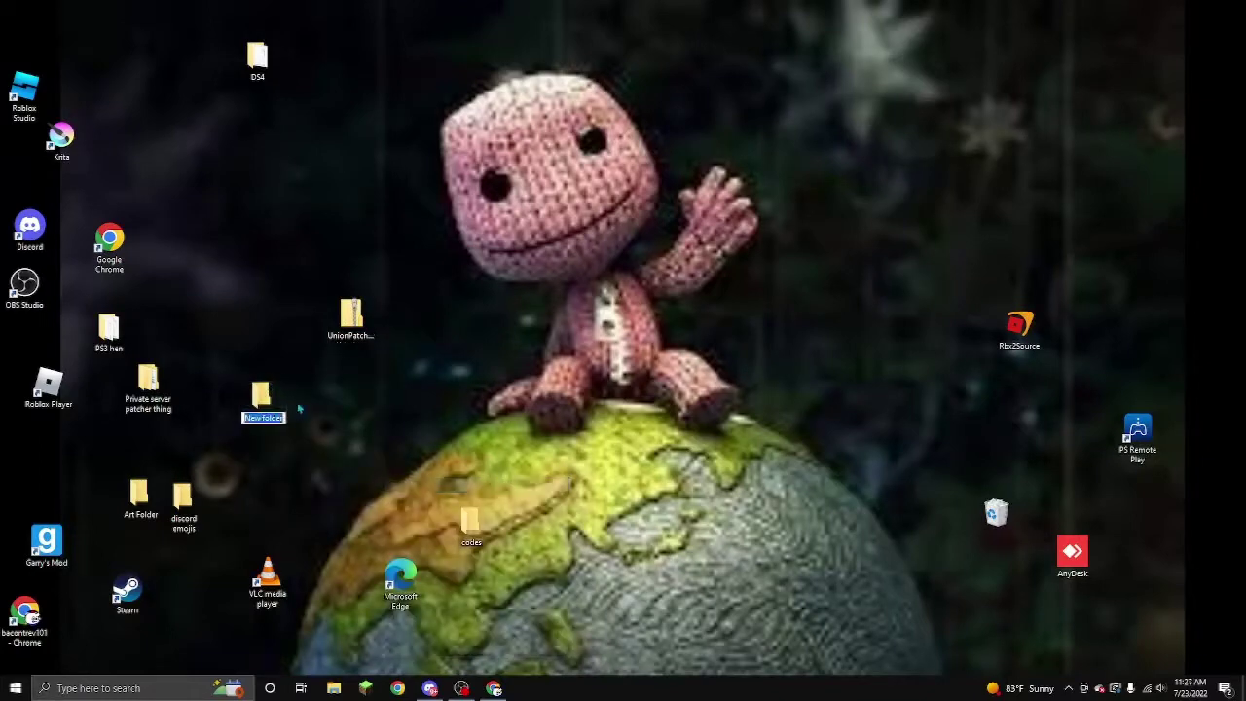
{"action": "type", "text": "a"}
{"action": "type", "text": "nionPatcher"}
{"action": "left_click_drag", "start_coordinate": [368, 349], "coordinate": [266, 399]}
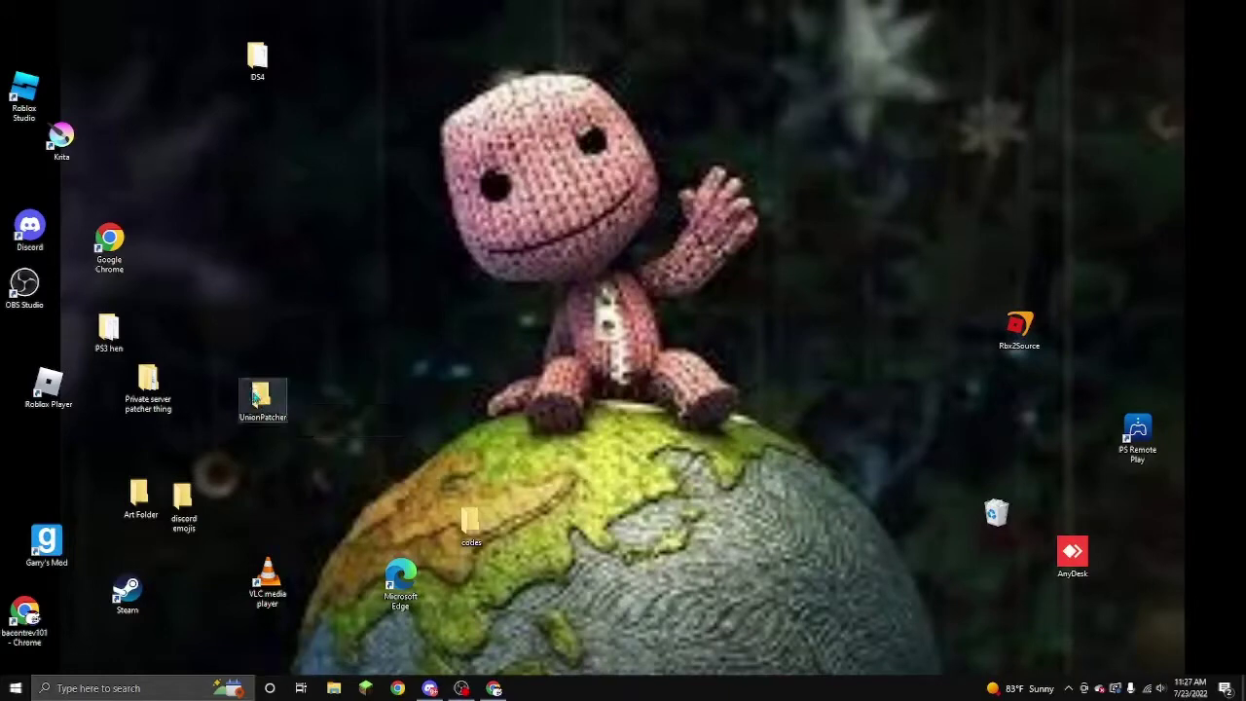
Extract the UnionPatcher-Windows archive with 7-Zip directly inside the UnionPatcher folder
{"action": "double_click", "coordinate": [256, 396]}
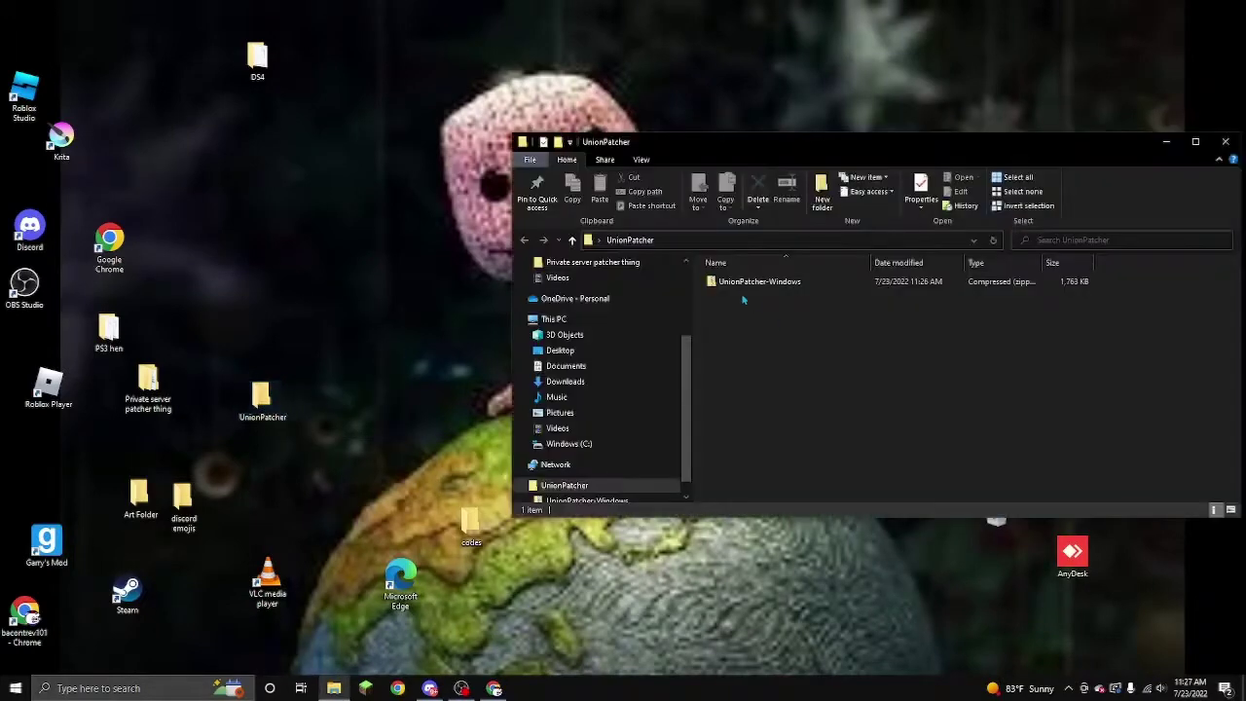
{"action": "left_click", "coordinate": [752, 282]}
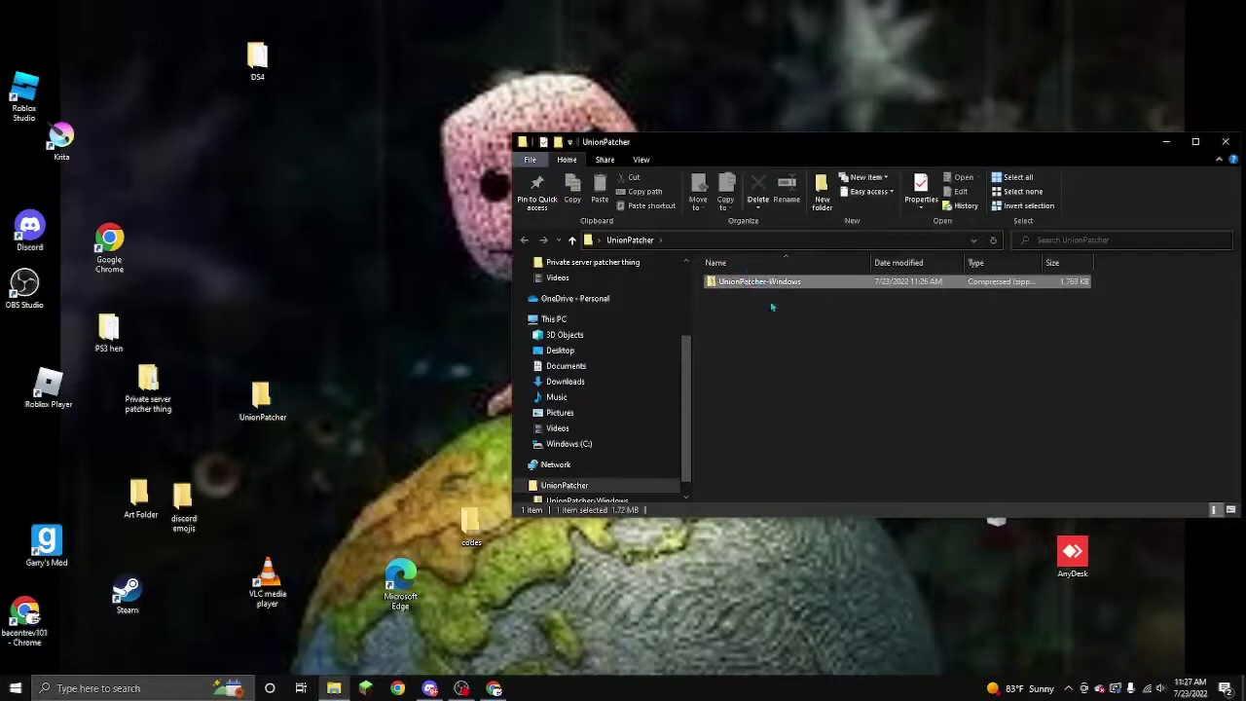
{"action": "right_click", "coordinate": [760, 283]}
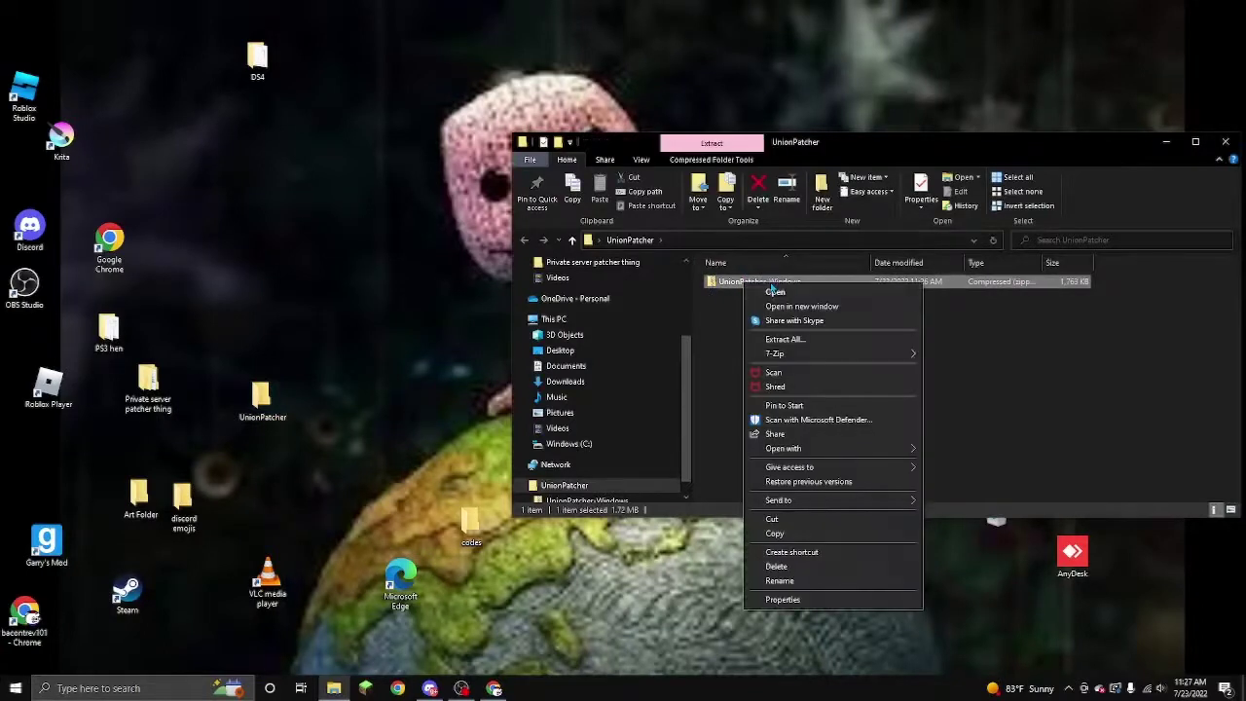
{"action": "mouse_move", "coordinate": [894, 355]}
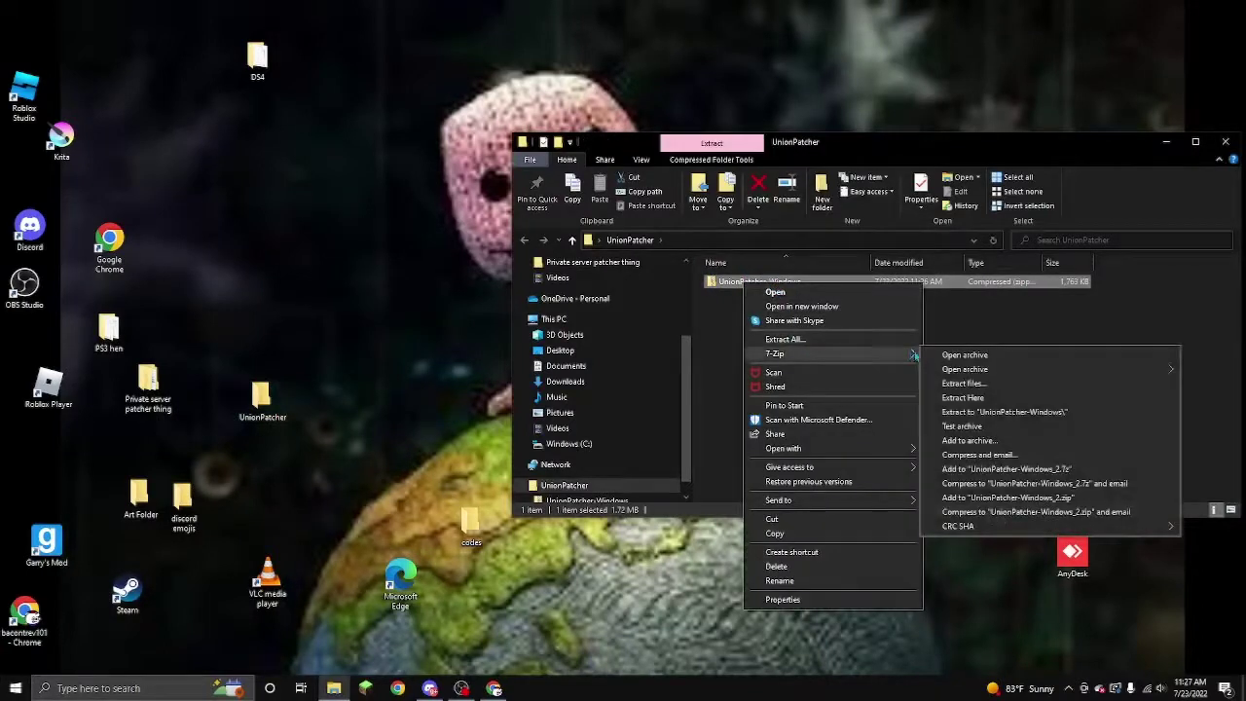
{"action": "left_click", "coordinate": [963, 398]}
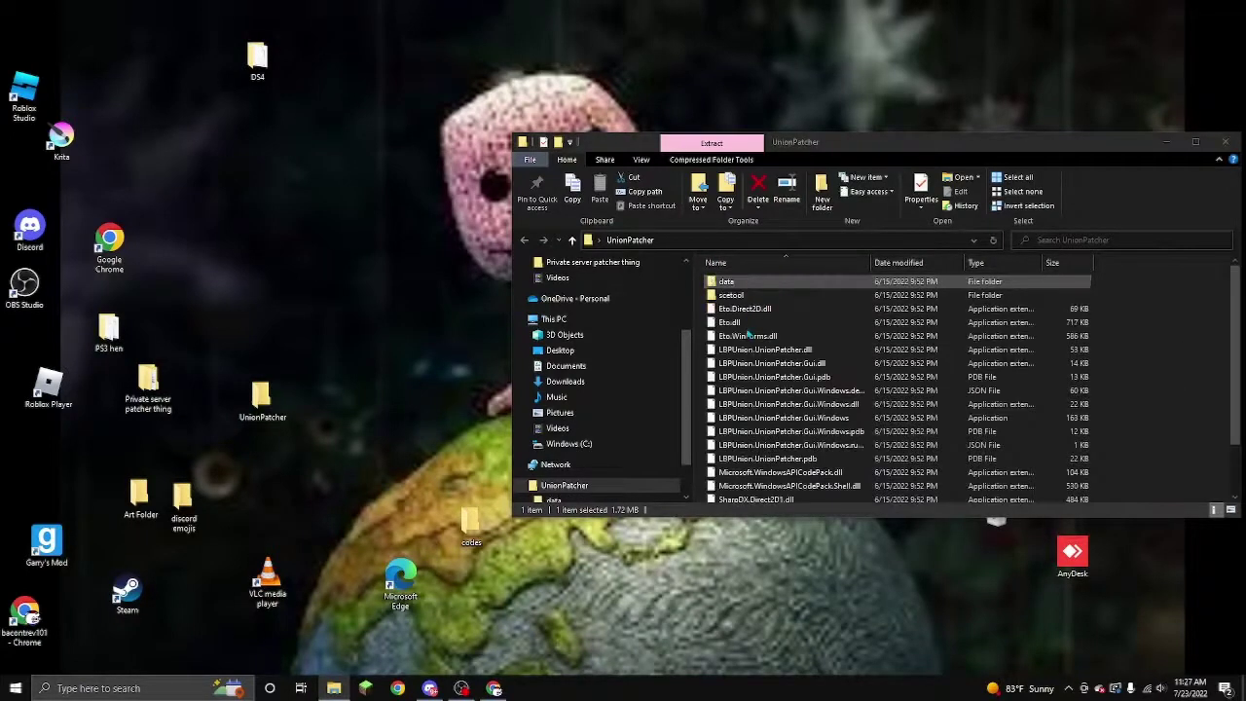
Run the LBPUnion.UnionPatcher.Gui.Windows application and open its Remote Patcher (PS3) form
{"action": "scroll", "coordinate": [779, 391], "scroll_direction": "down", "scroll_amount": 2}
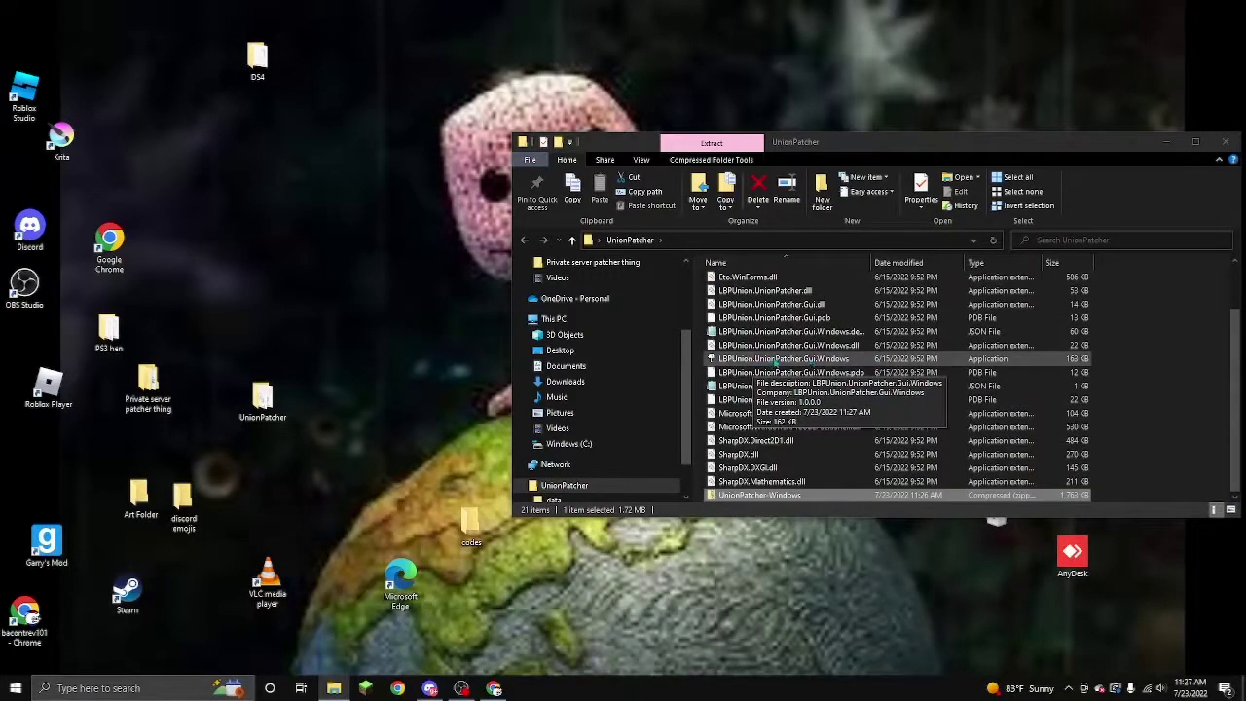
{"action": "left_click", "coordinate": [826, 360]}
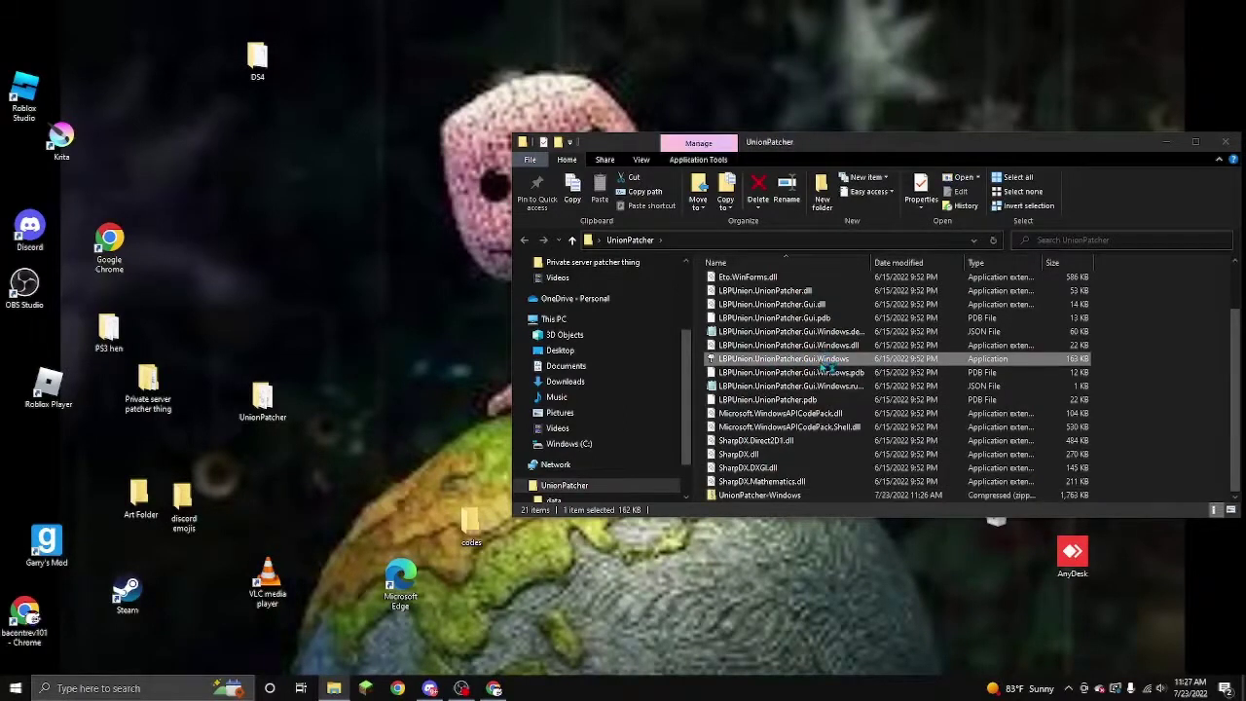
{"action": "double_click", "coordinate": [825, 360]}
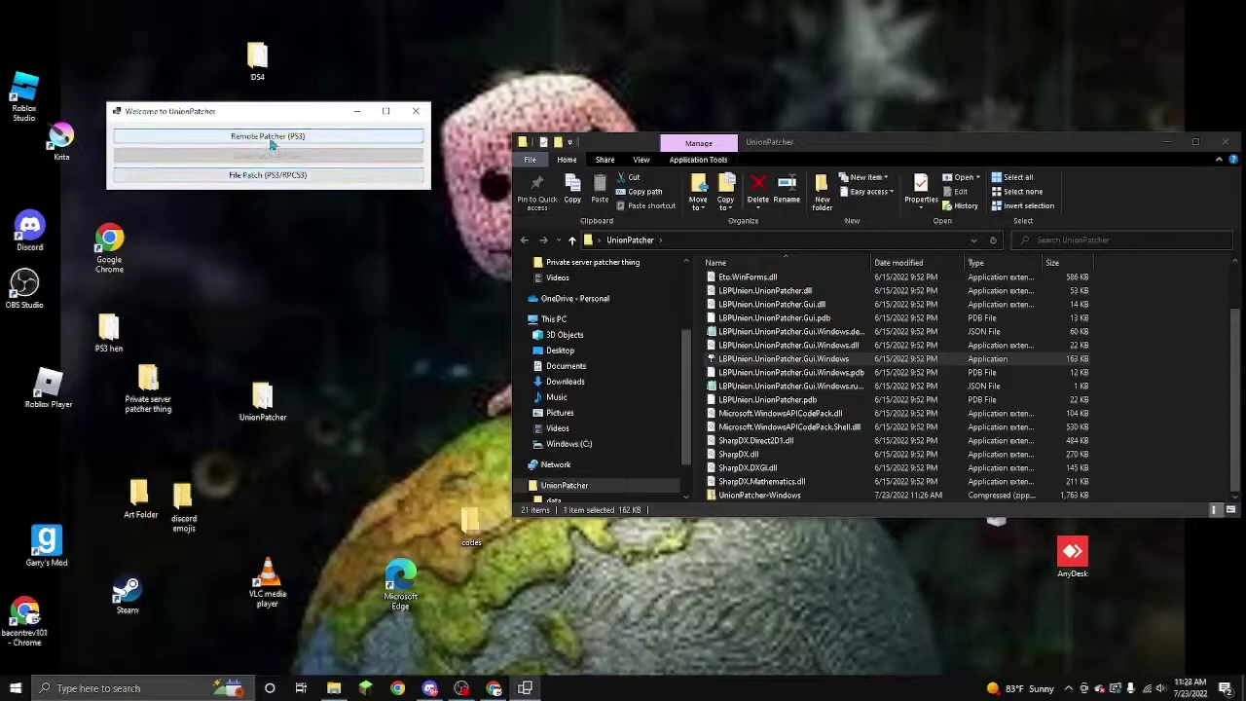
{"action": "left_click", "coordinate": [272, 142]}
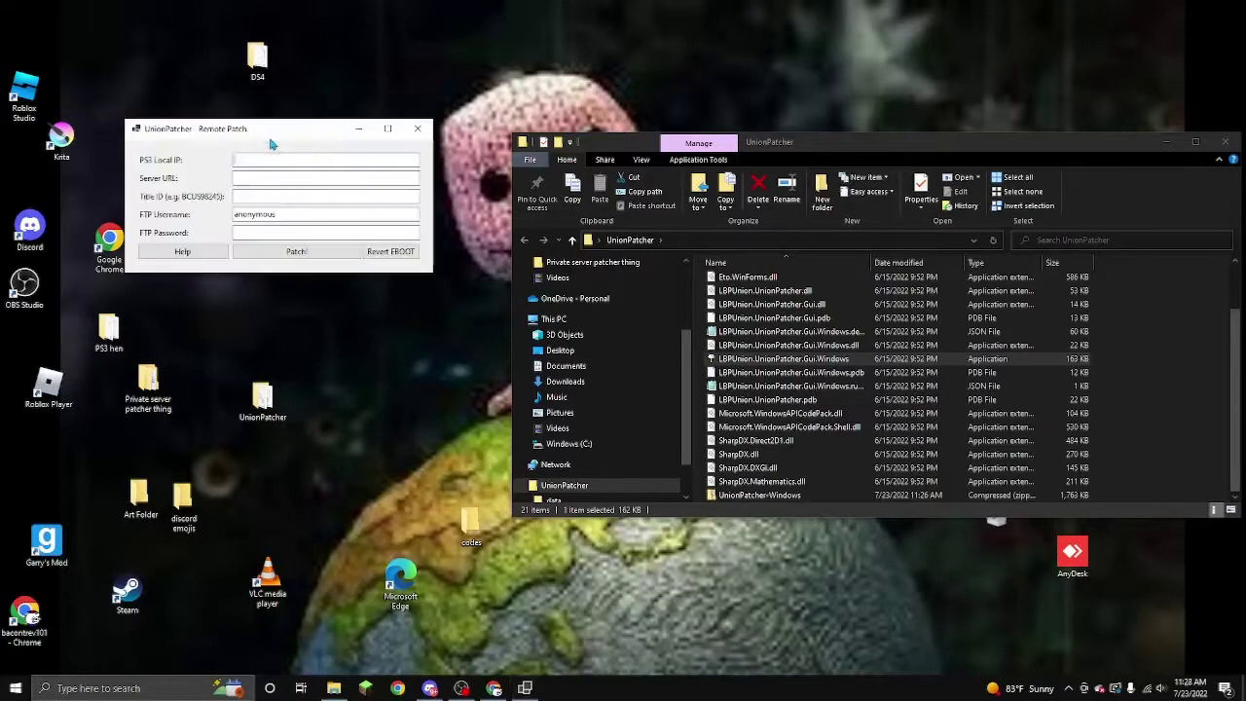
{"action": "left_click_drag", "start_coordinate": [211, 132], "coordinate": [265, 100]}
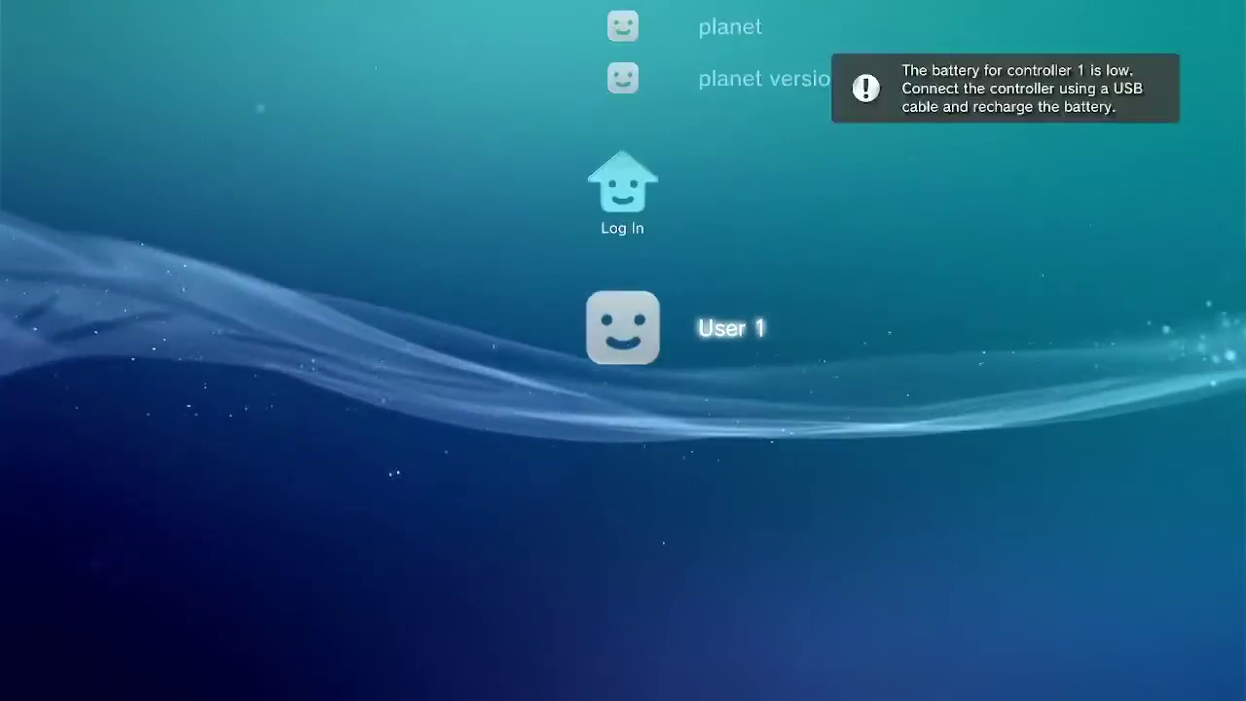
Log in to the PS3 as User 1 and open System Settings
{"action": "key", "text": "Return"}
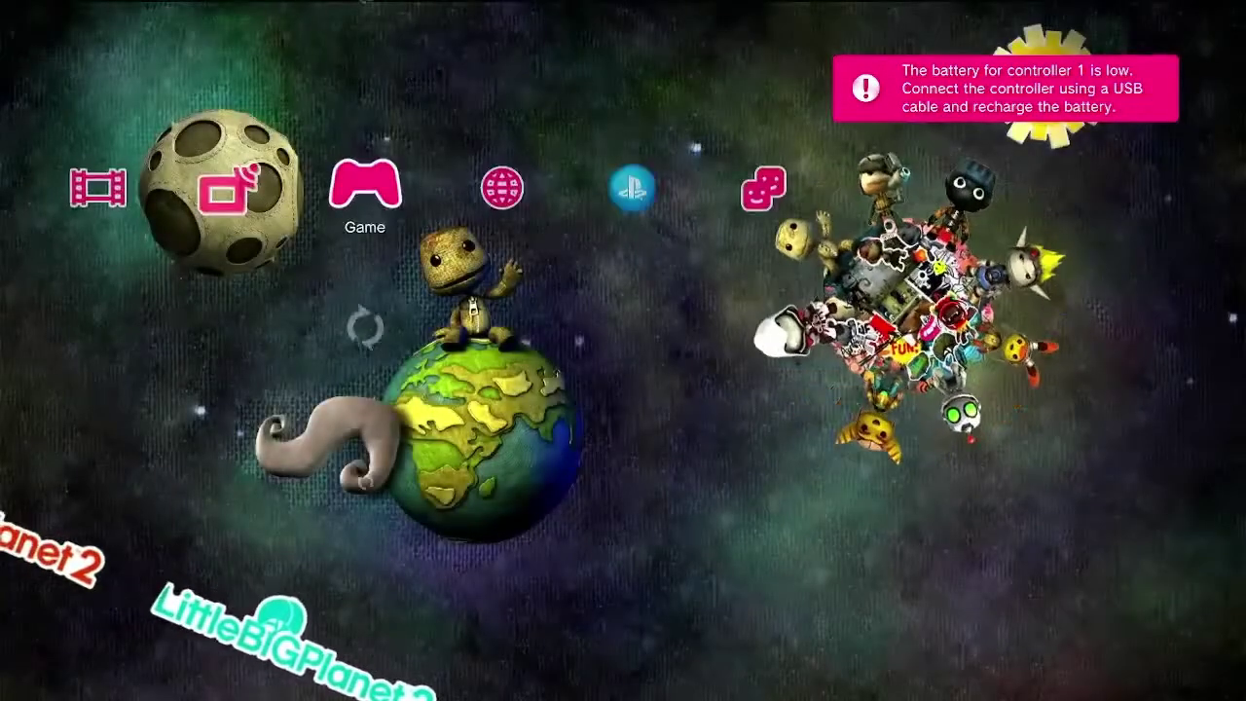
{"action": "key", "text": "Left"}
{"action": "key", "text": "Left"}
{"action": "key", "text": "Left"}
{"action": "key", "text": "Left"}
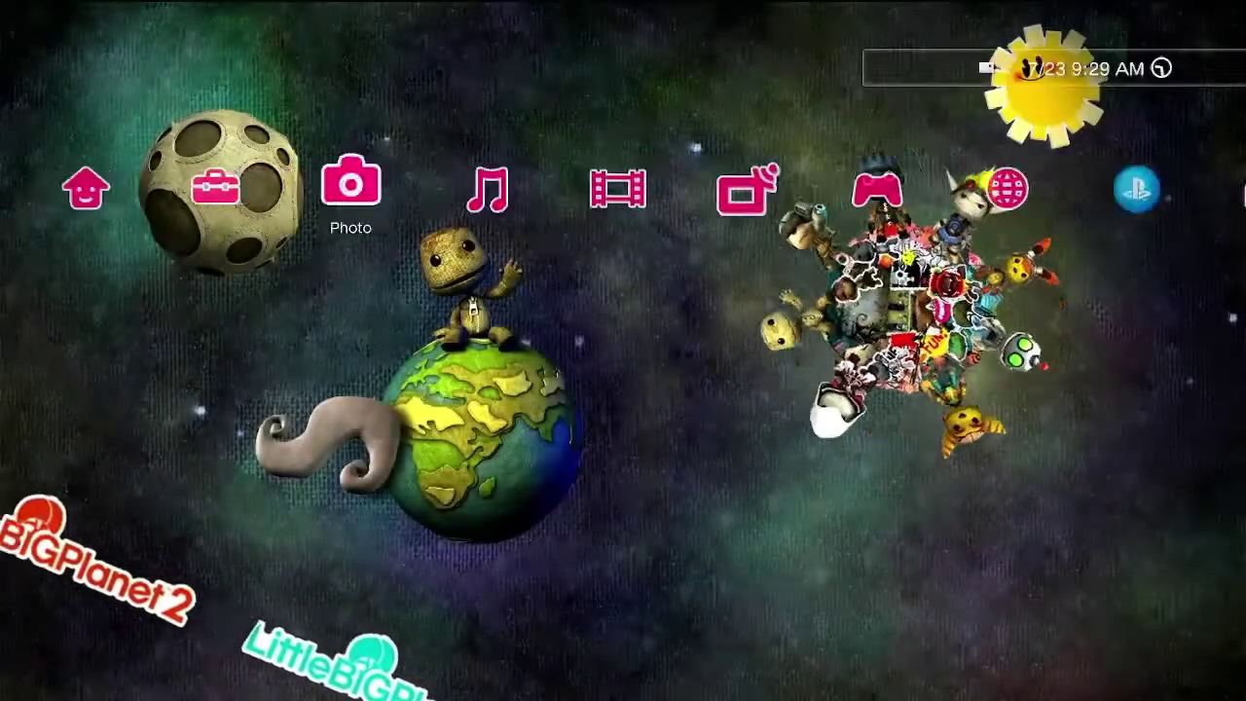
{"action": "key", "text": "Left"}
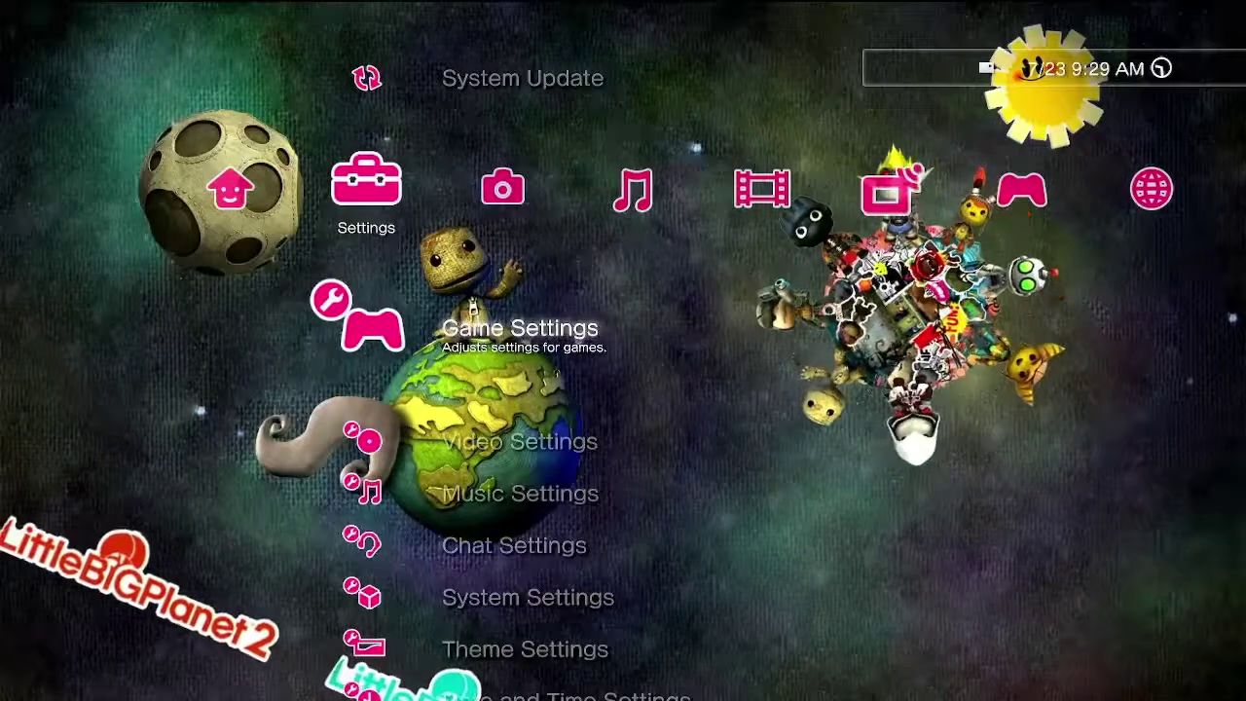
{"action": "key", "text": "Down"}
{"action": "key", "text": "Down"}
{"action": "key", "text": "Down"}
{"action": "key", "text": "Down"}
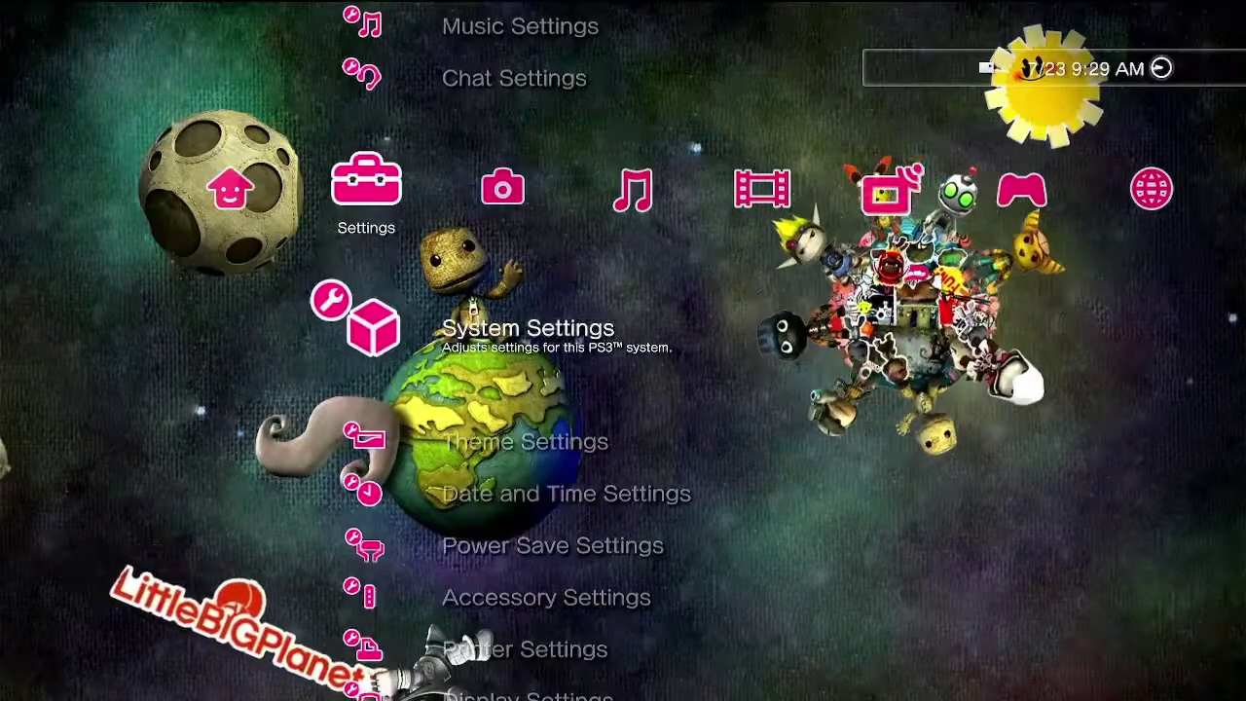
{"action": "key", "text": "Return"}
Look through the PS3 System Settings list down to the utility entries beyond the PS Vita options
{"action": "key", "text": "Down"}
{"action": "key", "text": "Down"}
{"action": "key", "text": "Down"}
{"action": "key", "text": "Down"}
{"action": "key", "text": "Down"}
{"action": "key", "text": "Down"}
{"action": "key", "text": "Down"}
{"action": "key", "text": "Down"}
{"action": "key", "text": "Down"}
{"action": "key", "text": "Down"}
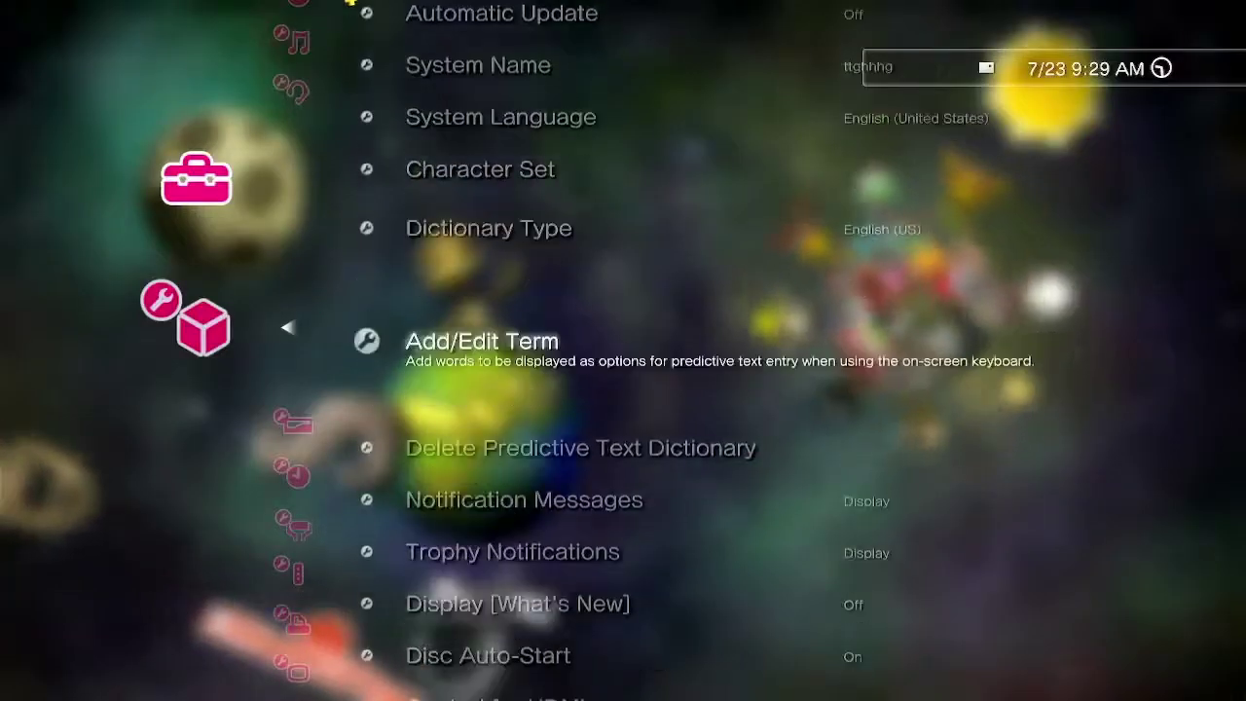
{"action": "key", "text": "Down"}
{"action": "key", "text": "Down"}
{"action": "key", "text": "Down"}
{"action": "key", "text": "Down"}
{"action": "key", "text": "Down"}
{"action": "key", "text": "Down"}
{"action": "key", "text": "Down"}
{"action": "key", "text": "Down"}
{"action": "key", "text": "Down"}
{"action": "key", "text": "Down"}
{"action": "key", "text": "Down"}
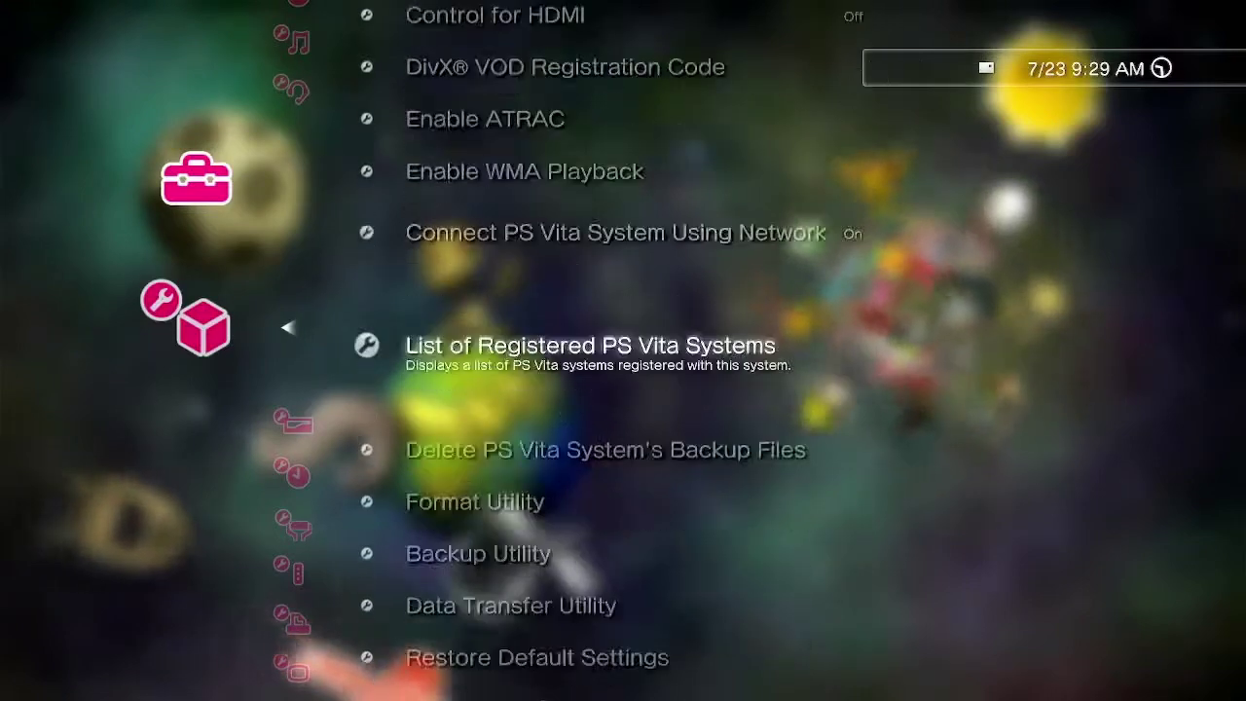
{"action": "key", "text": "Down"}
{"action": "key", "text": "Down"}
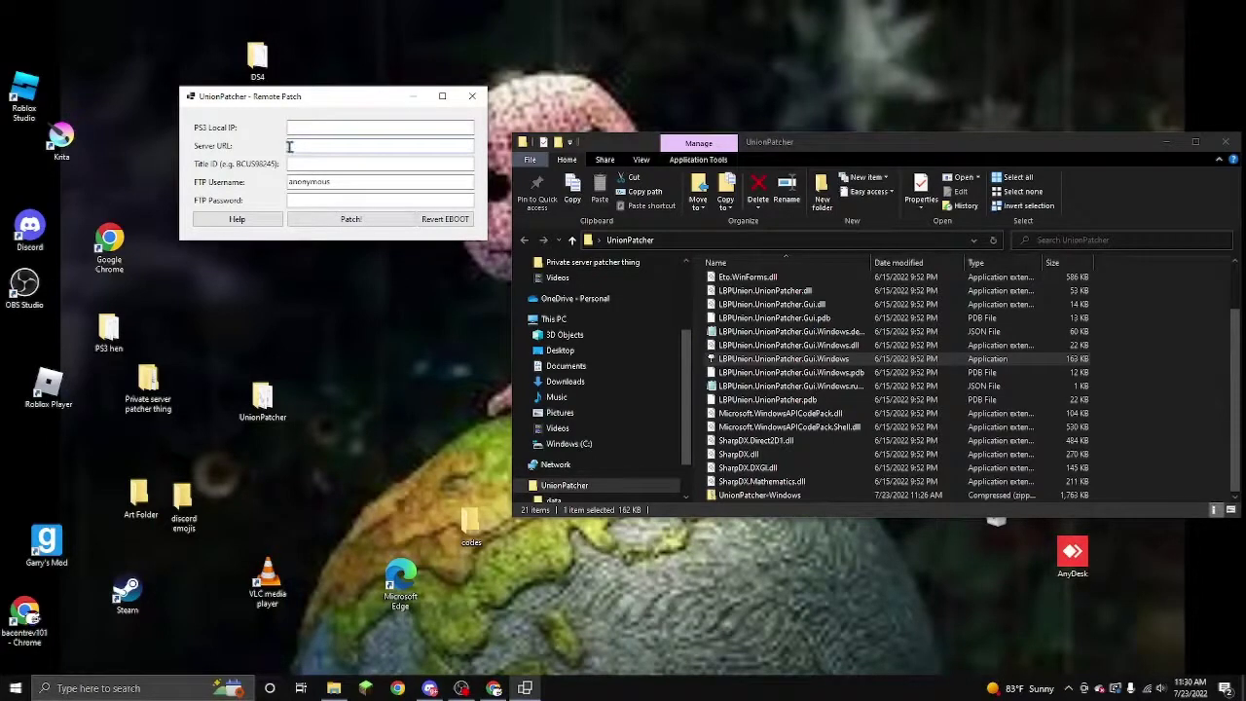
{"action": "left_click", "coordinate": [430, 688]}
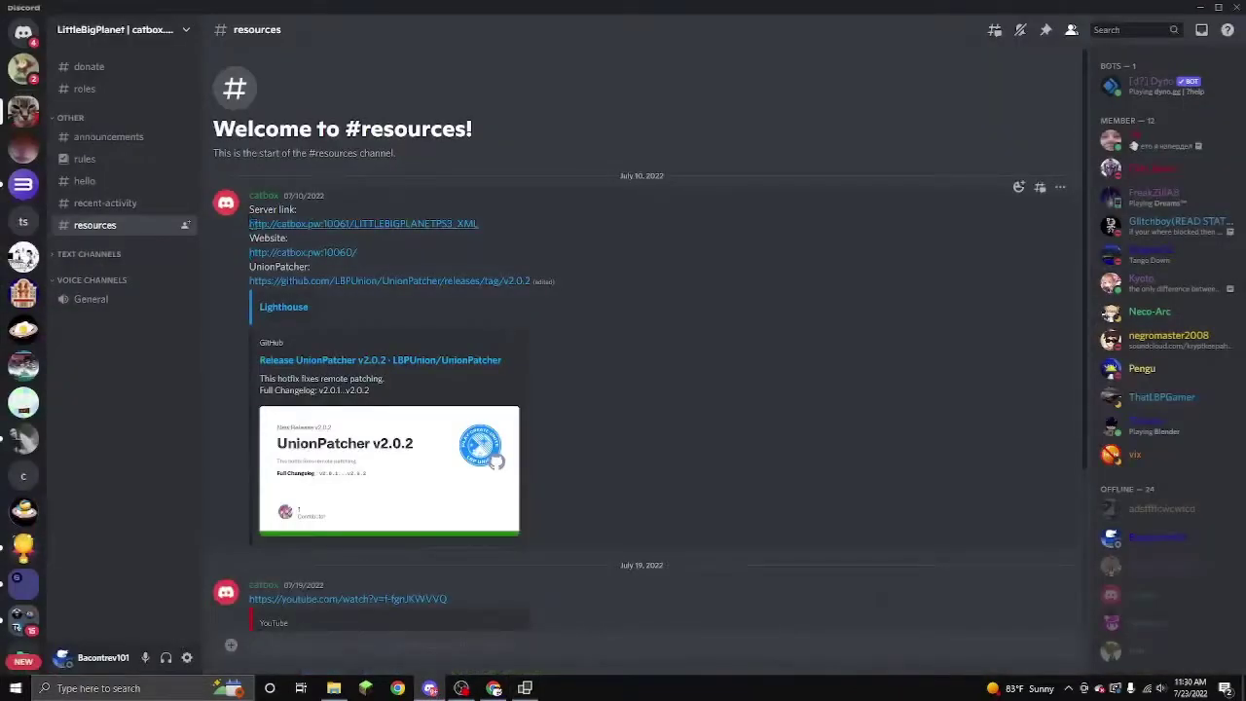
{"action": "left_click_drag", "start_coordinate": [249, 224], "coordinate": [508, 224]}
{"action": "key", "text": "ctrl+c"}
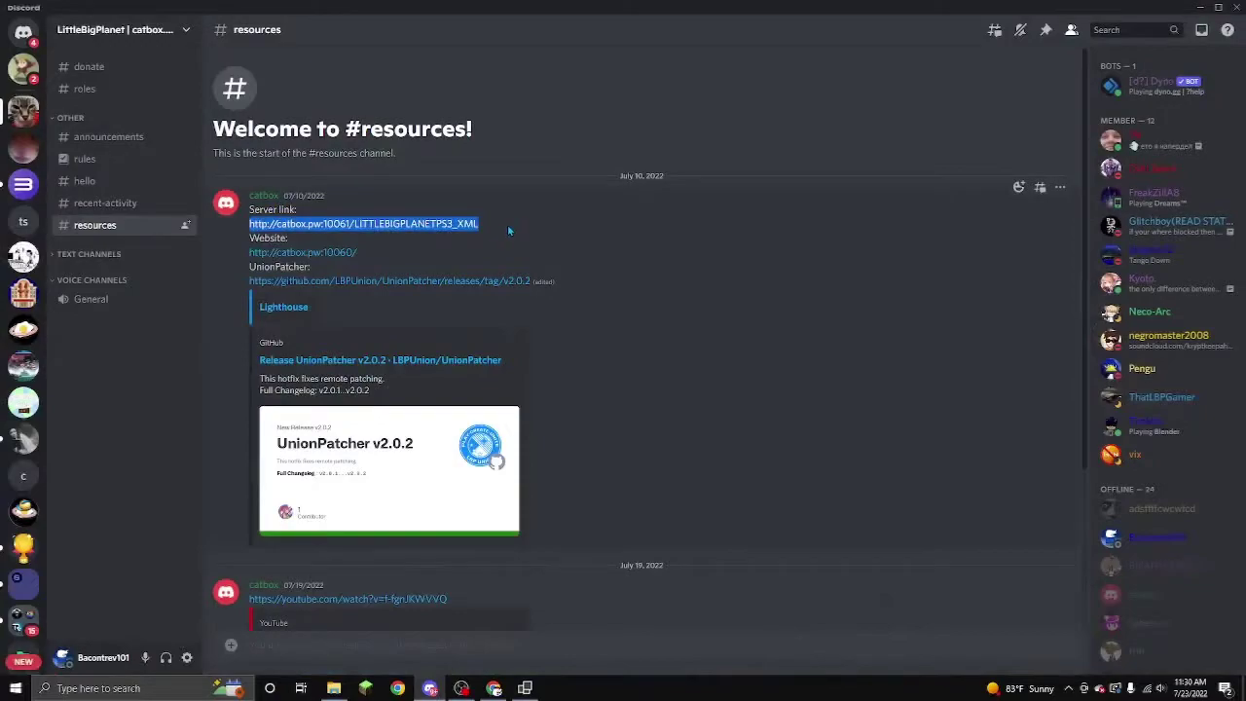
{"action": "left_click", "coordinate": [1201, 7]}
{"action": "left_click", "coordinate": [364, 147]}
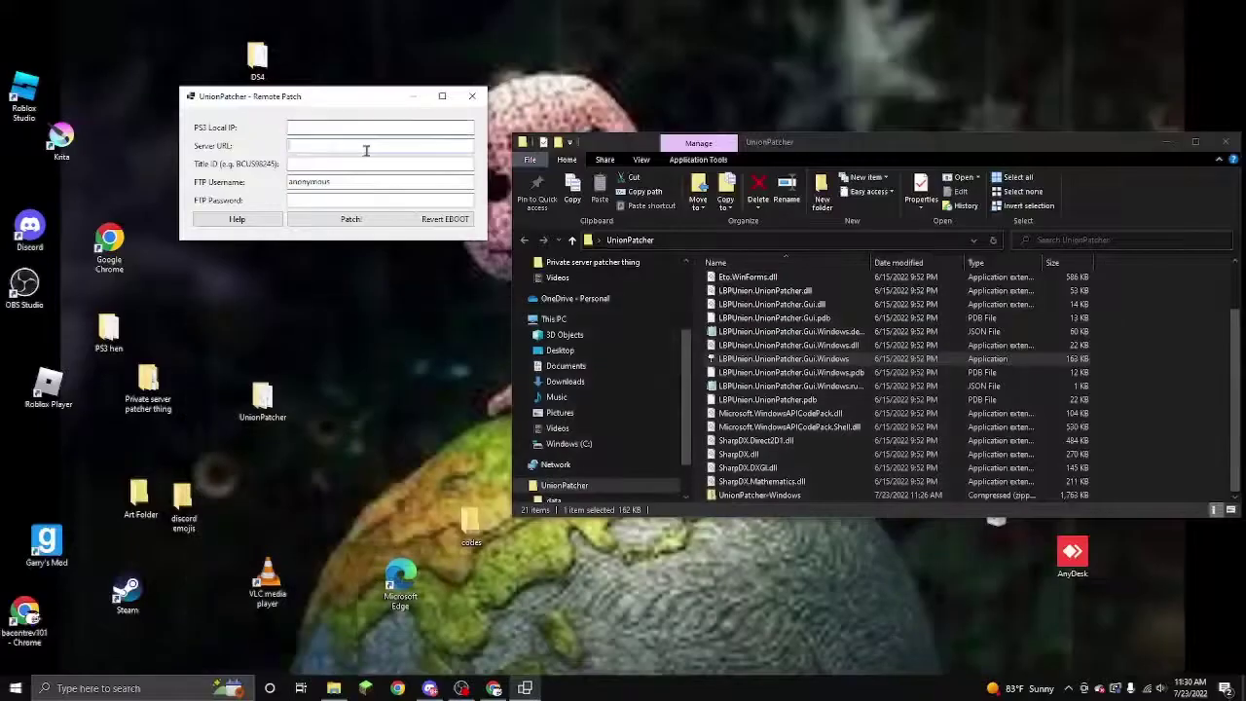
{"action": "key", "text": "ctrl+v"}
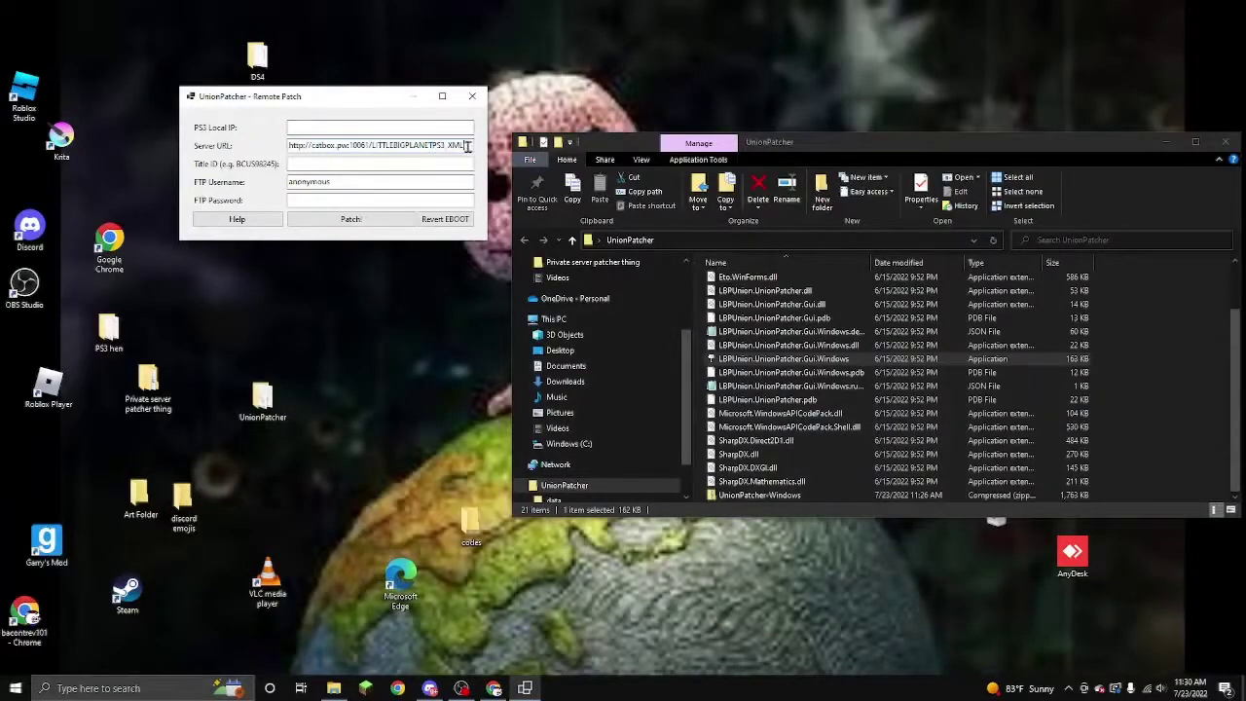
{"action": "mouse_move", "coordinate": [477, 146]}
{"action": "left_mouse_down"}
{"action": "mouse_move", "coordinate": [309, 146]}
{"action": "mouse_move", "coordinate": [465, 145]}
{"action": "left_mouse_up"}
{"action": "left_click_drag", "start_coordinate": [468, 146], "coordinate": [202, 148]}
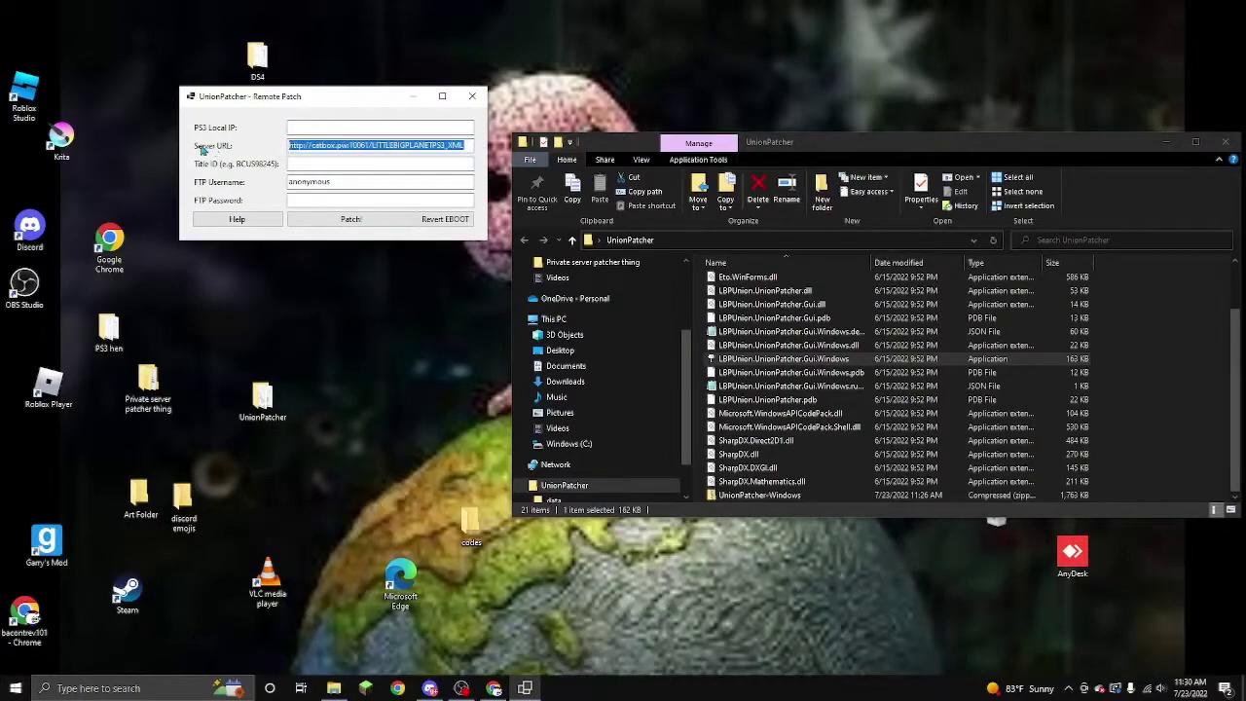
{"action": "left_click", "coordinate": [304, 165]}
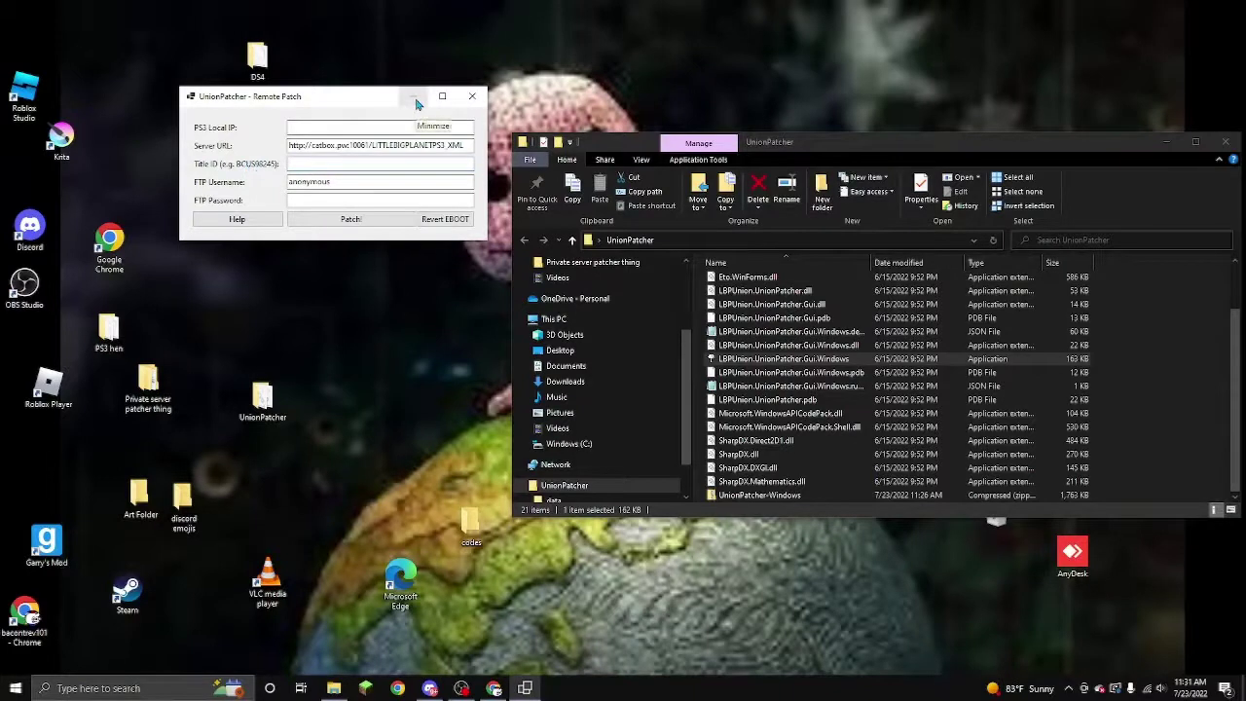
{"action": "left_click", "coordinate": [317, 168]}
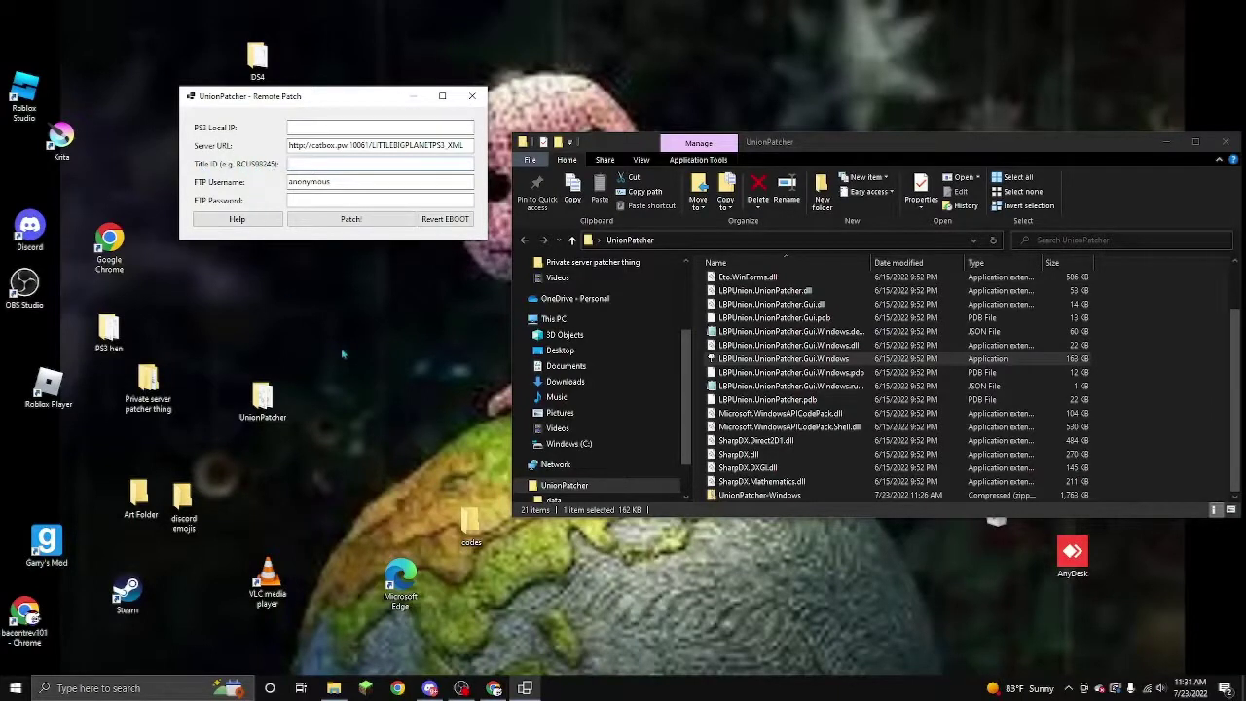
{"action": "left_click", "coordinate": [418, 101]}
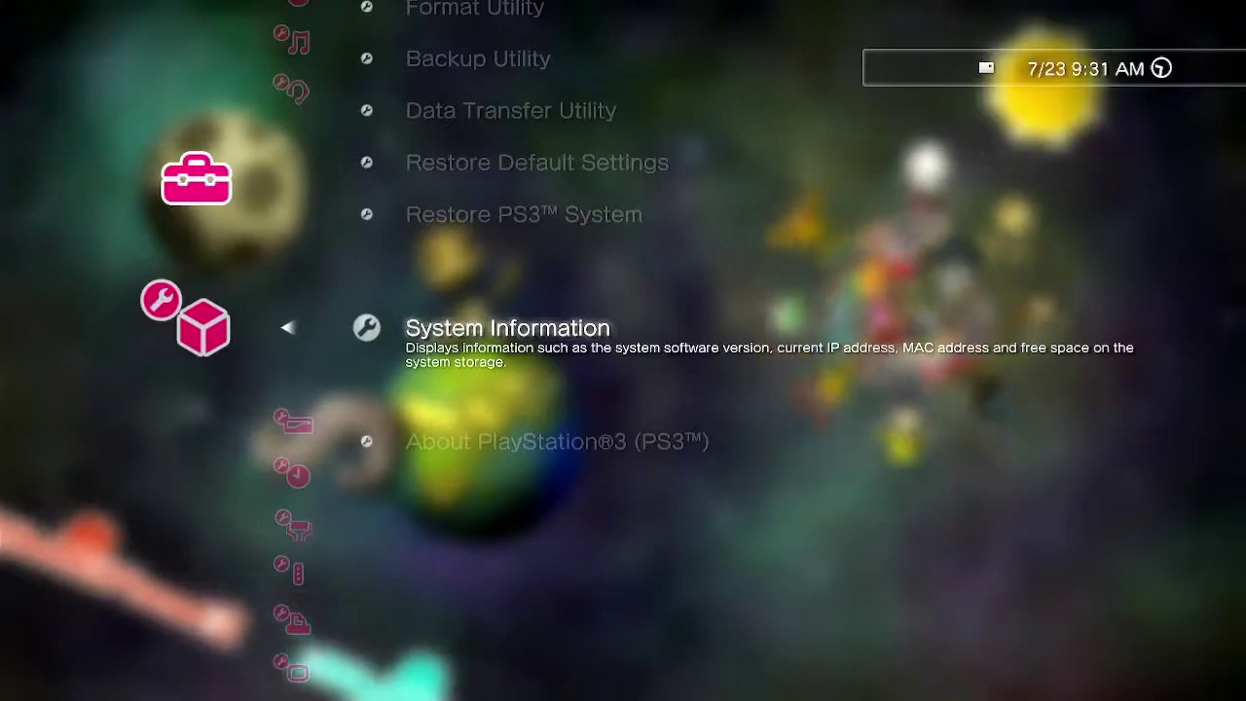
Leave the PS3 System Settings and go to the Game category
{"action": "key", "text": "Left"}
{"action": "key", "text": "Right"}
{"action": "key", "text": "Right"}
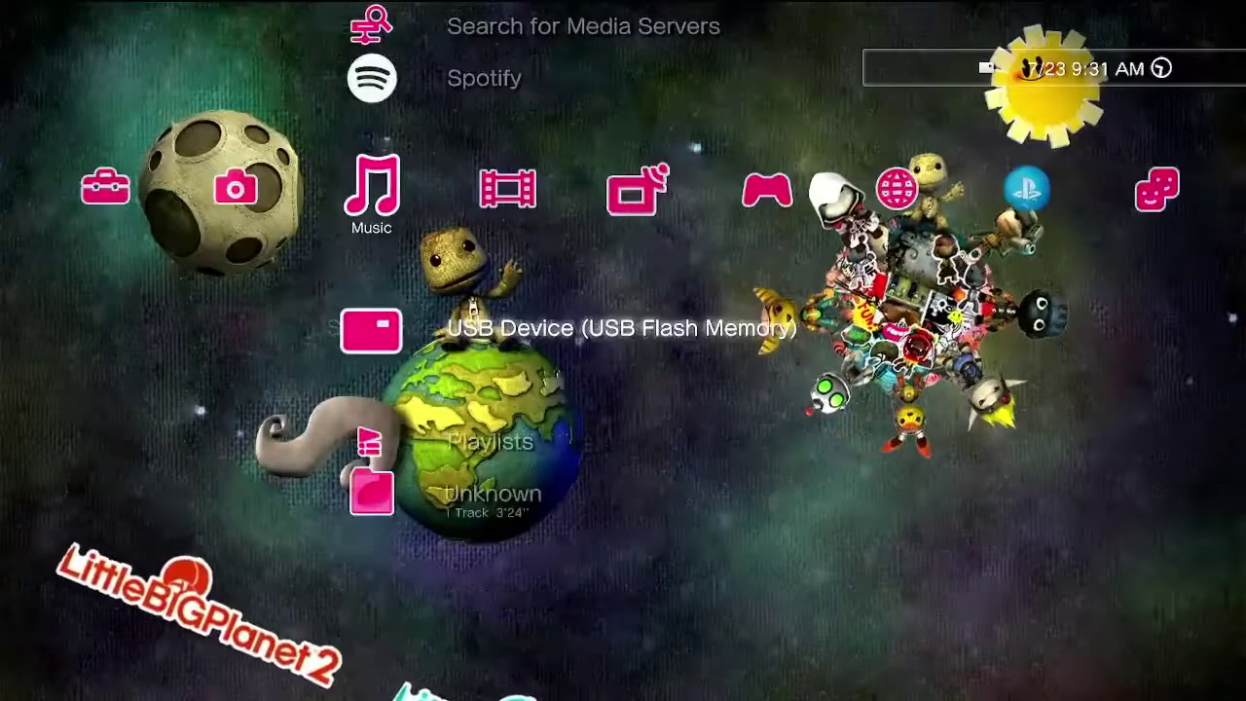
{"action": "key", "text": "Right"}
{"action": "key", "text": "Right"}
{"action": "key", "text": "Right"}
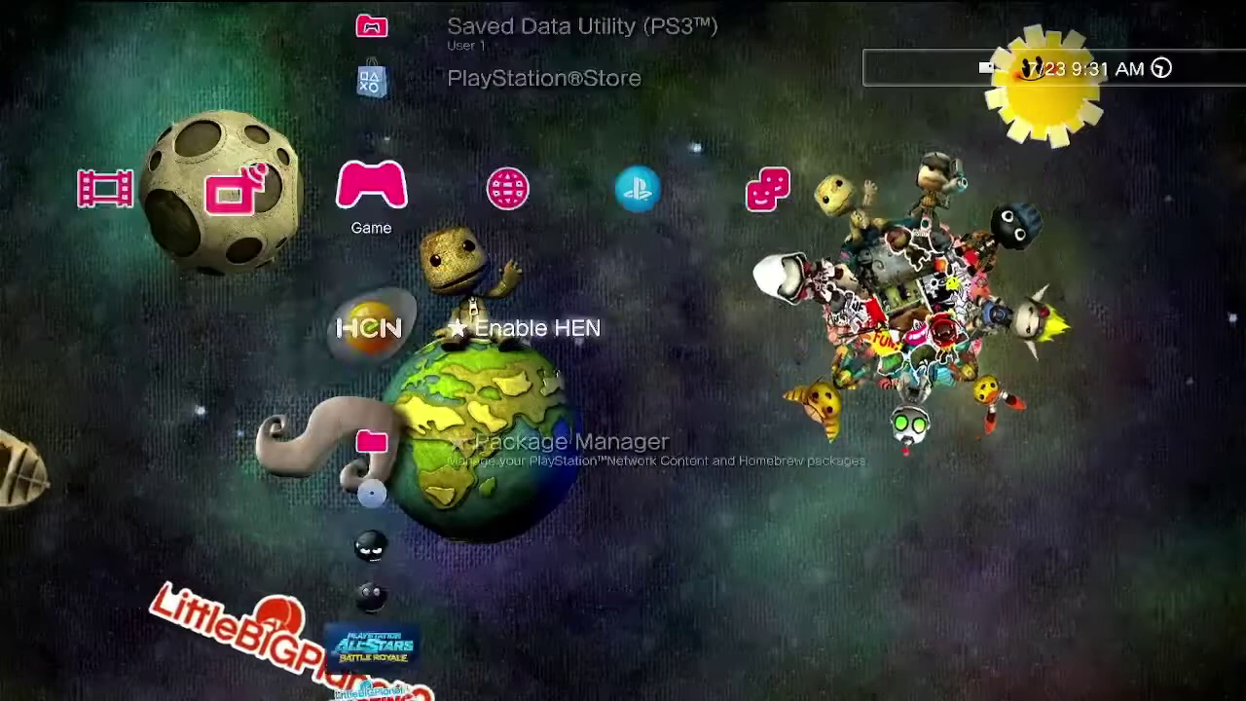
Try to launch mmCM from the Game category and dismiss the error
{"action": "key", "text": "Down"}
{"action": "key", "text": "Down"}
{"action": "key", "text": "Down"}
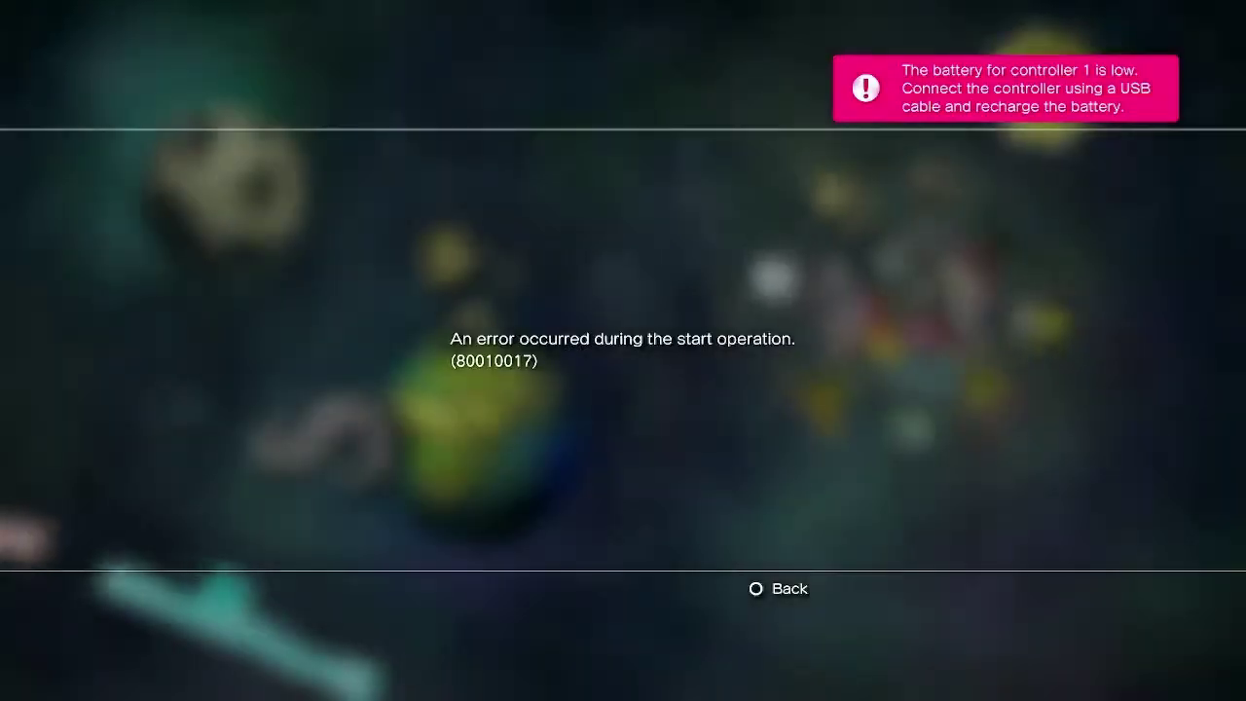
{"action": "key", "text": "Escape"}
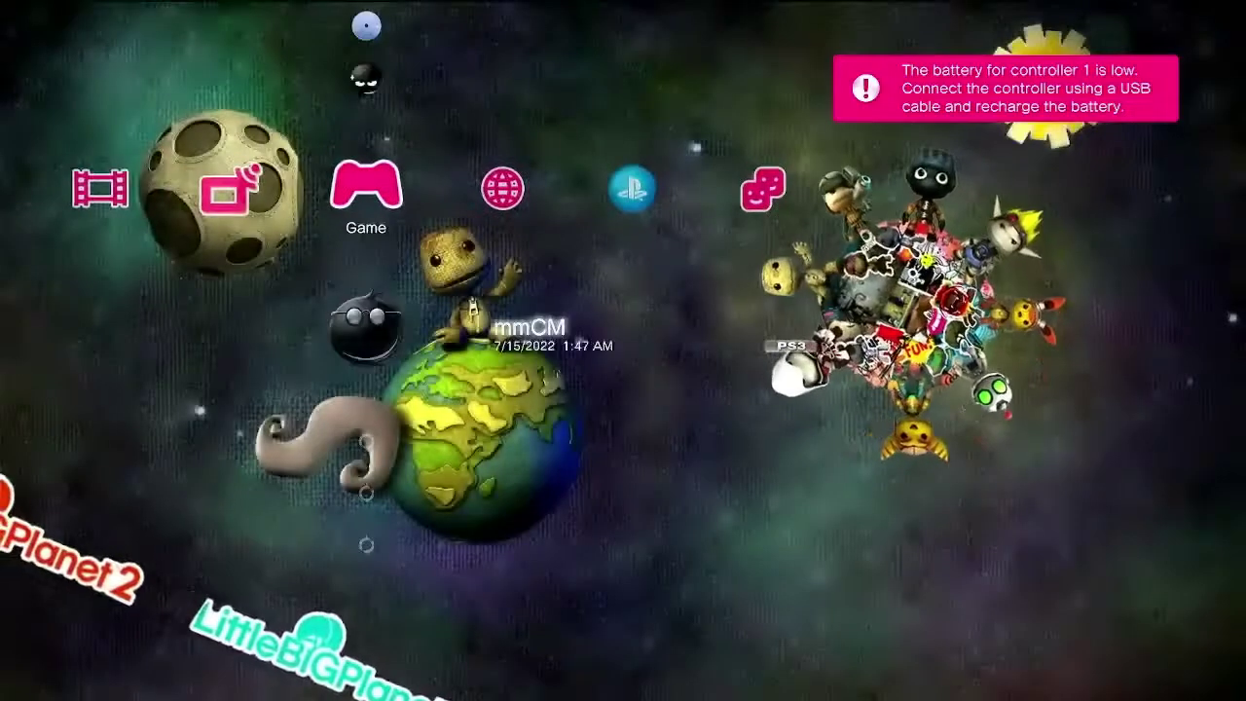
Go back up the Game list and run Enable HEN
{"action": "key", "text": "Down"}
{"action": "key", "text": "Up"}
{"action": "key", "text": "Up"}
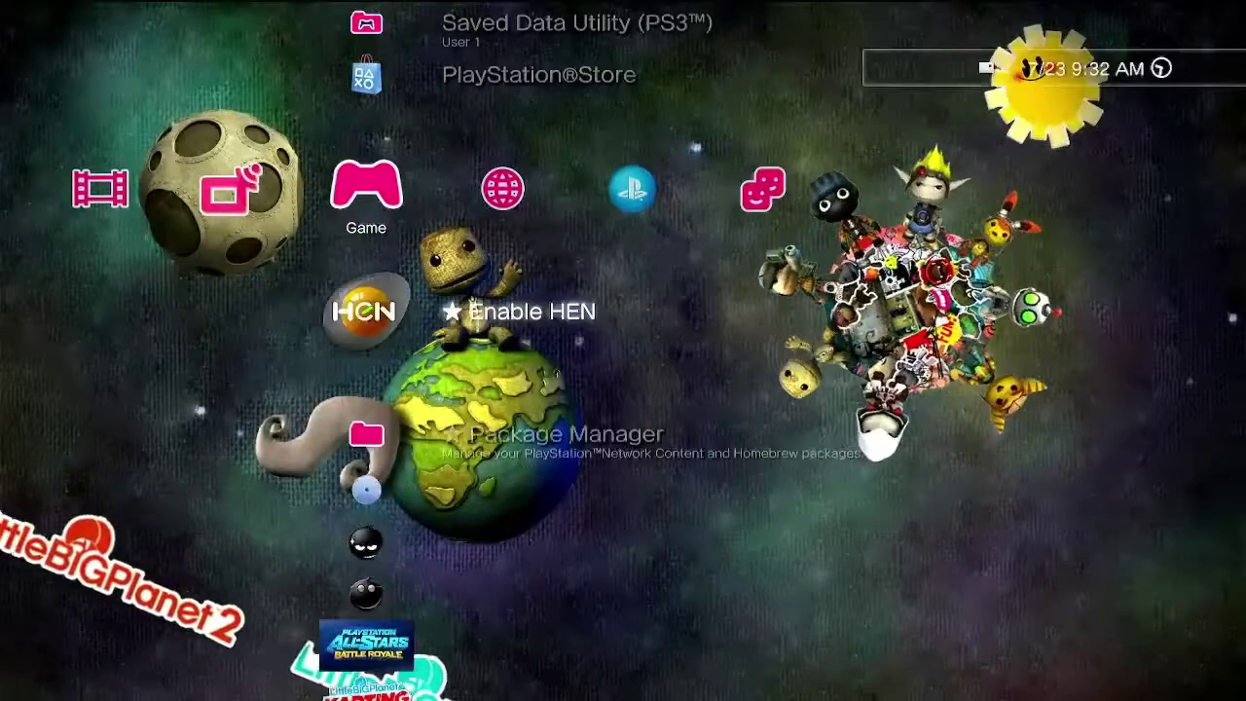
{"action": "key", "text": "Return"}
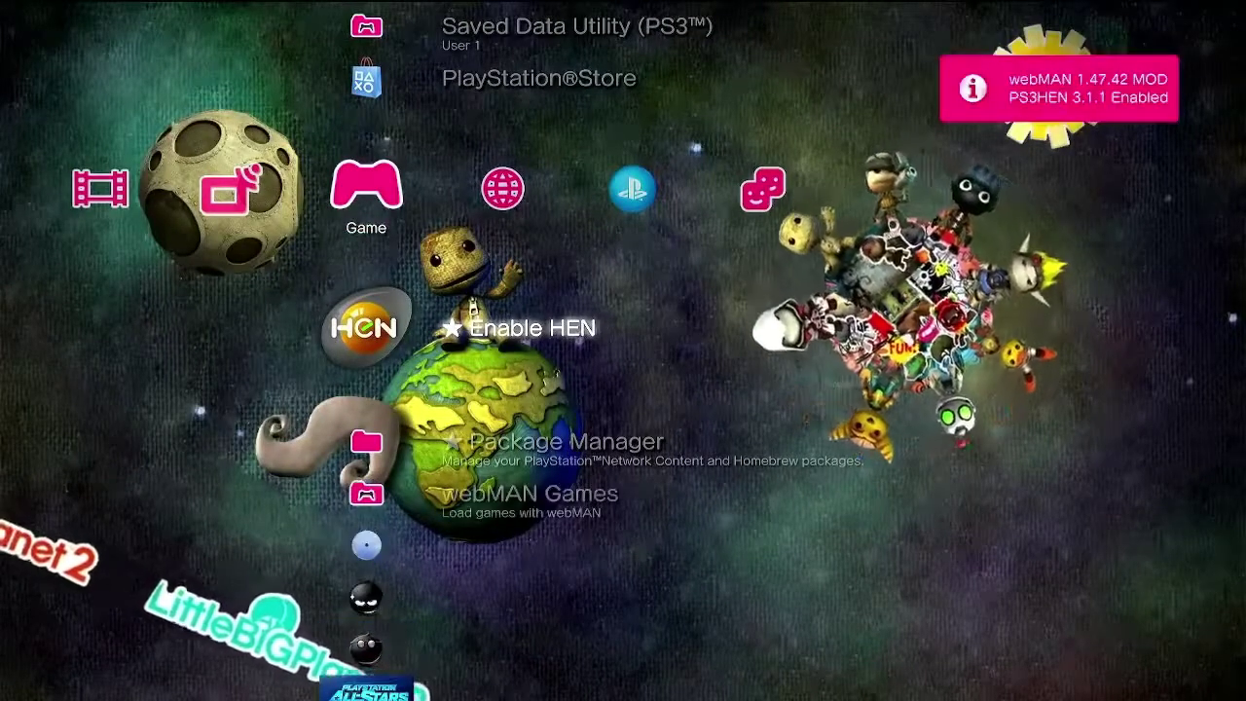
Launch mmCM from the Game list with HEN enabled
{"action": "key", "text": "Down"}
{"action": "key", "text": "Down"}
{"action": "key", "text": "Down"}
{"action": "key", "text": "Down"}
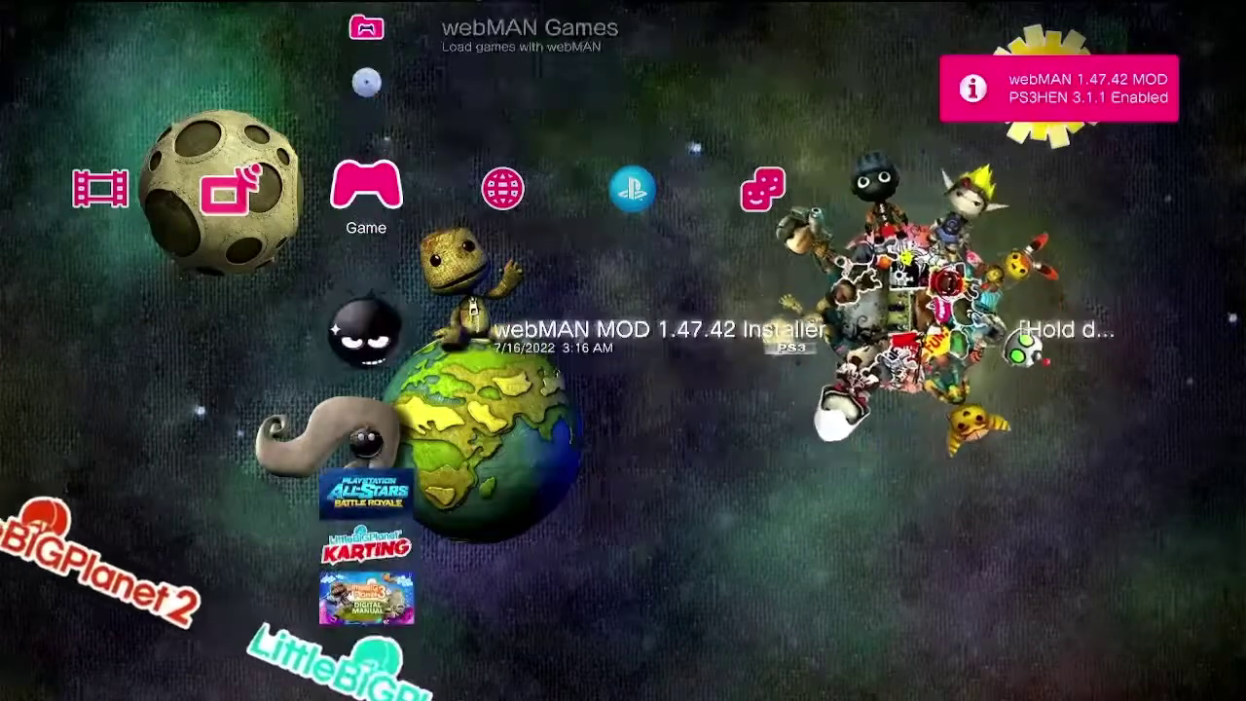
{"action": "key", "text": "Down"}
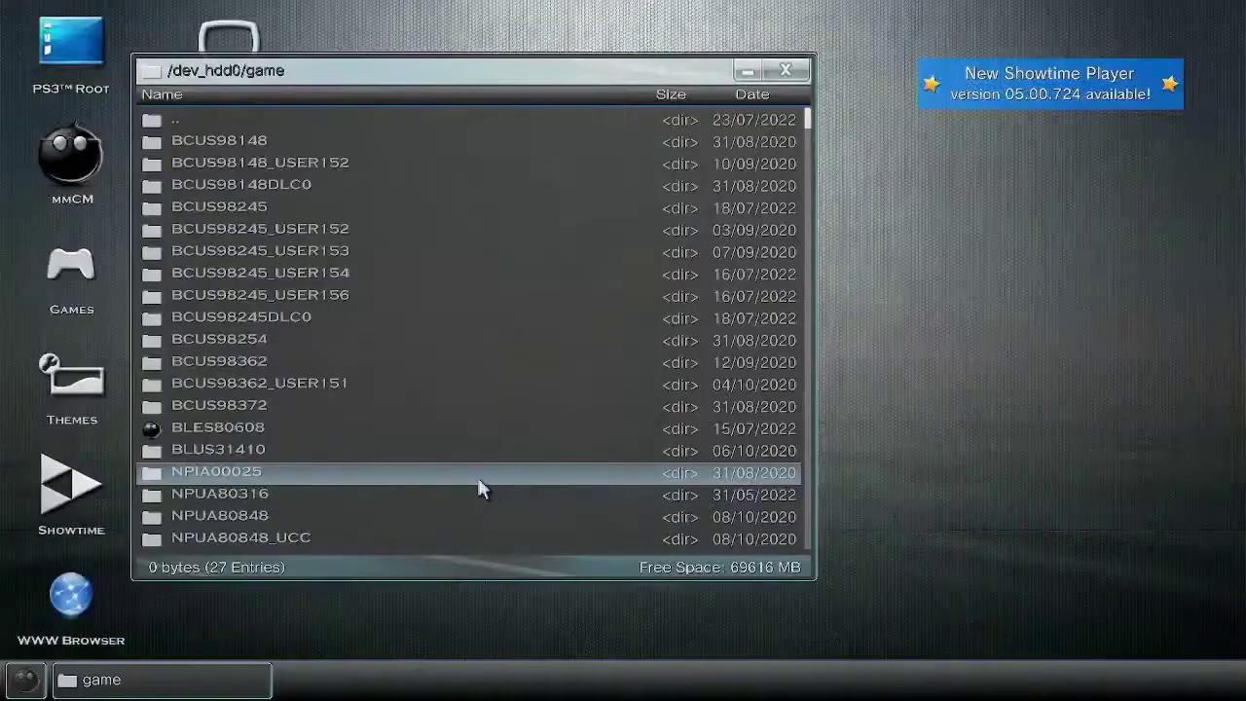
Browse from the PS3 root through dev_hdd0 and game to inspect the BCUS98372 folder, and return to its parent
{"action": "key", "text": "BackSpace"}
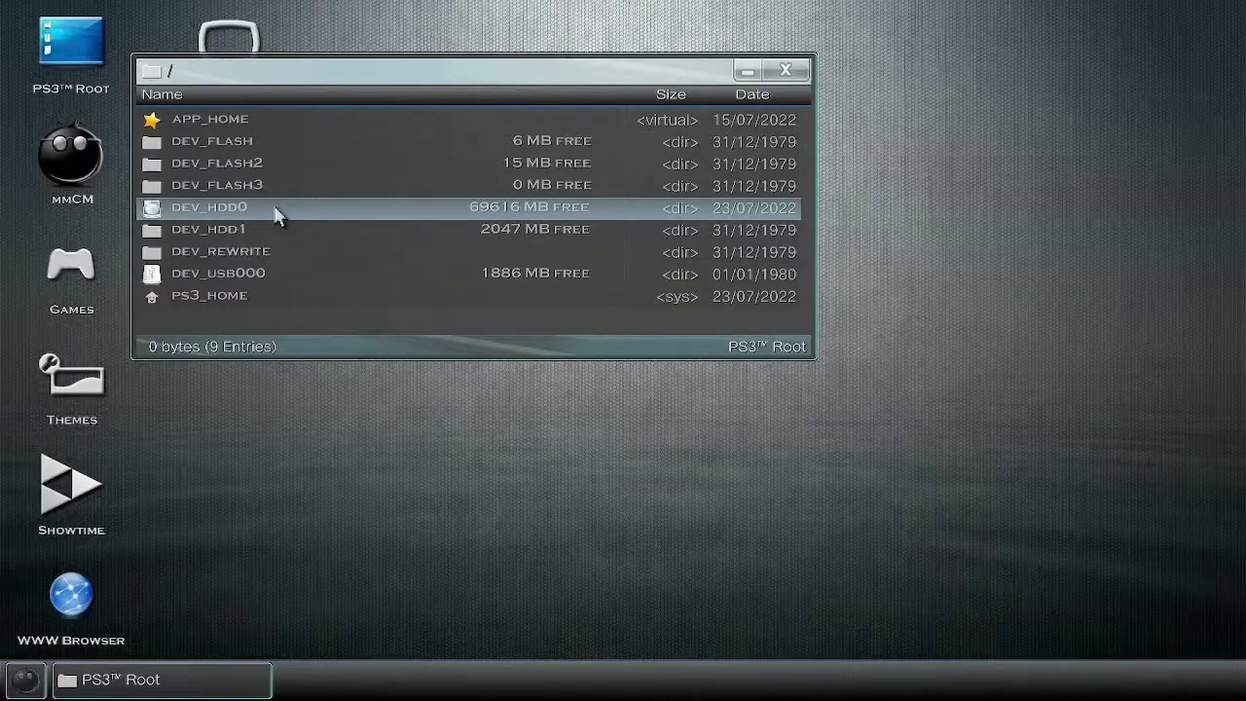
{"action": "double_click", "coordinate": [275, 214]}
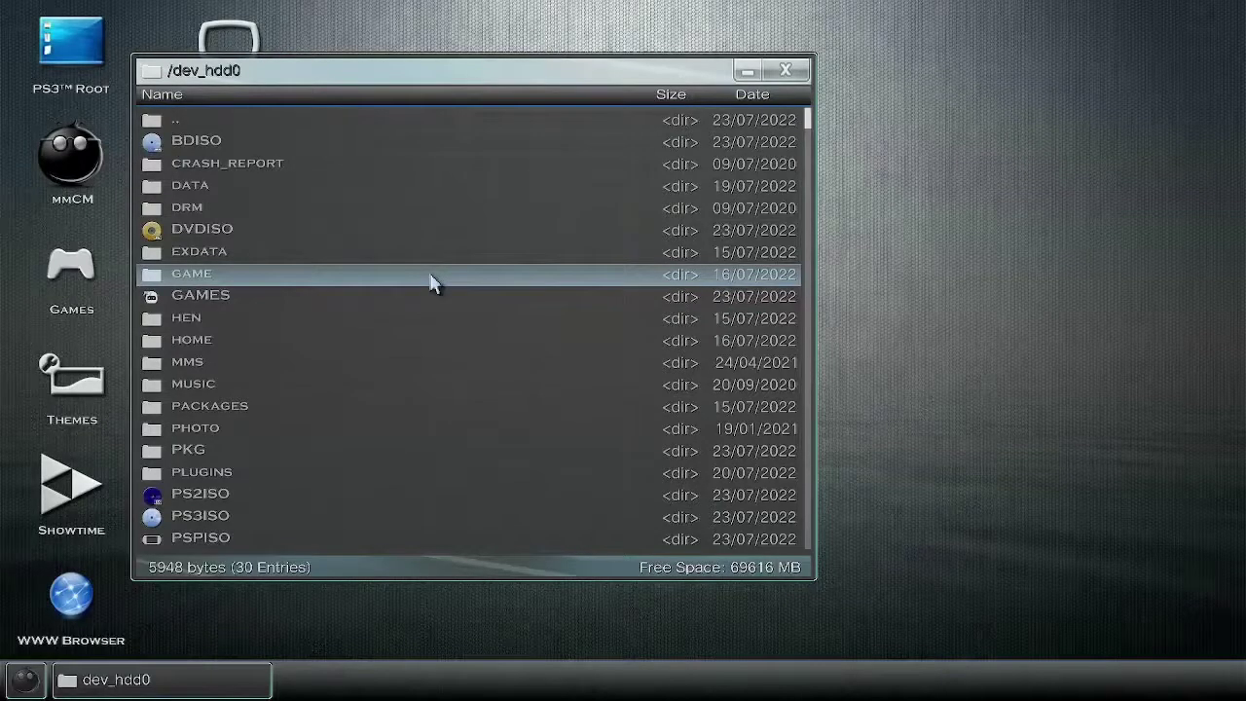
{"action": "double_click", "coordinate": [432, 282]}
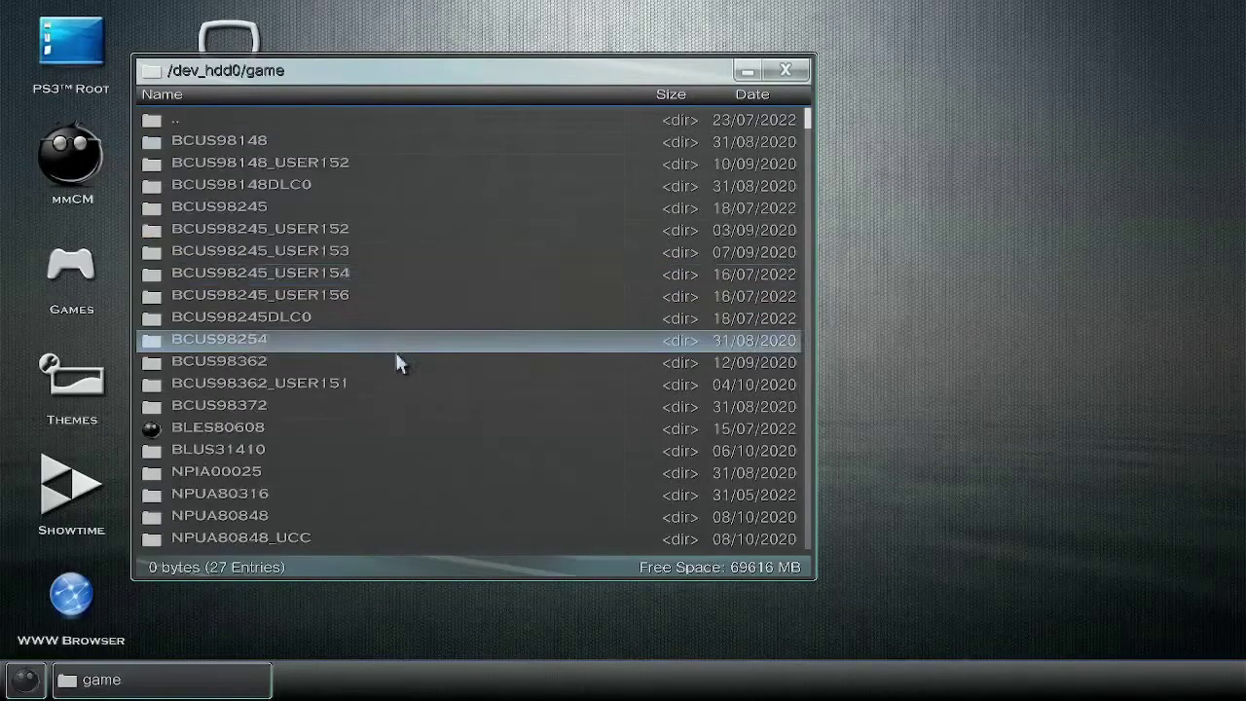
{"action": "double_click", "coordinate": [311, 407]}
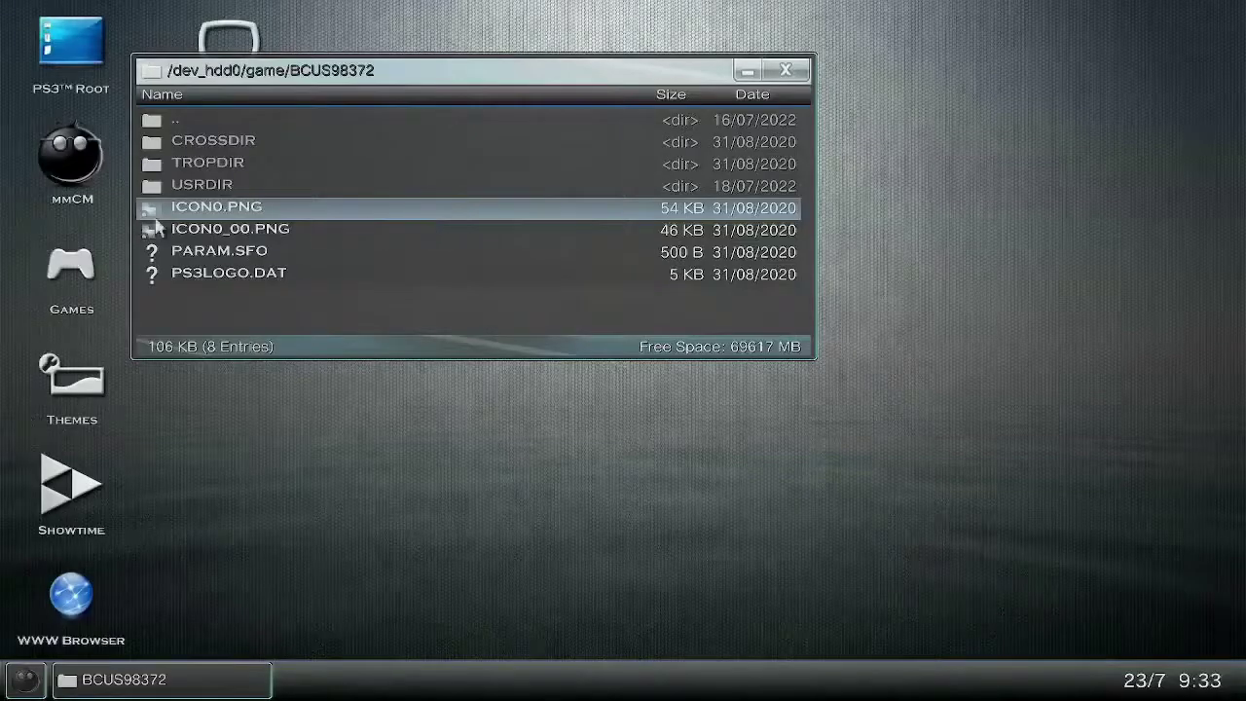
{"action": "key", "text": "BackSpace"}
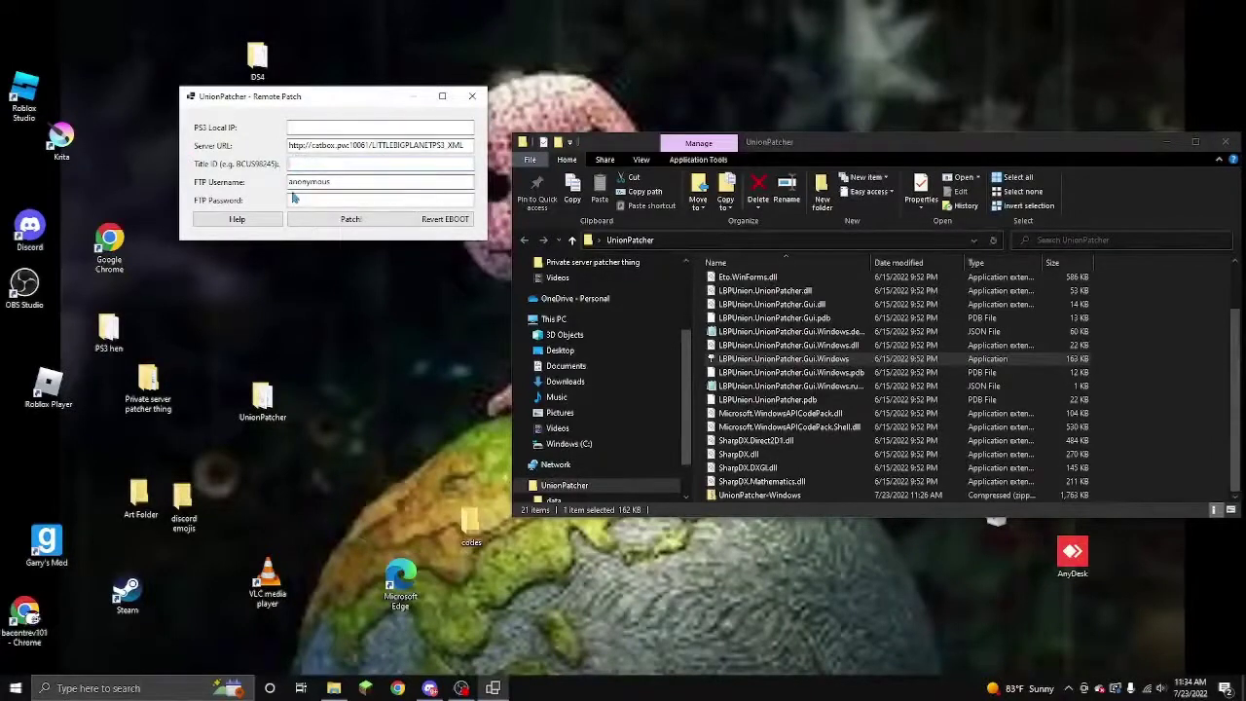
{"action": "left_click_drag", "start_coordinate": [292, 181], "coordinate": [340, 179]}
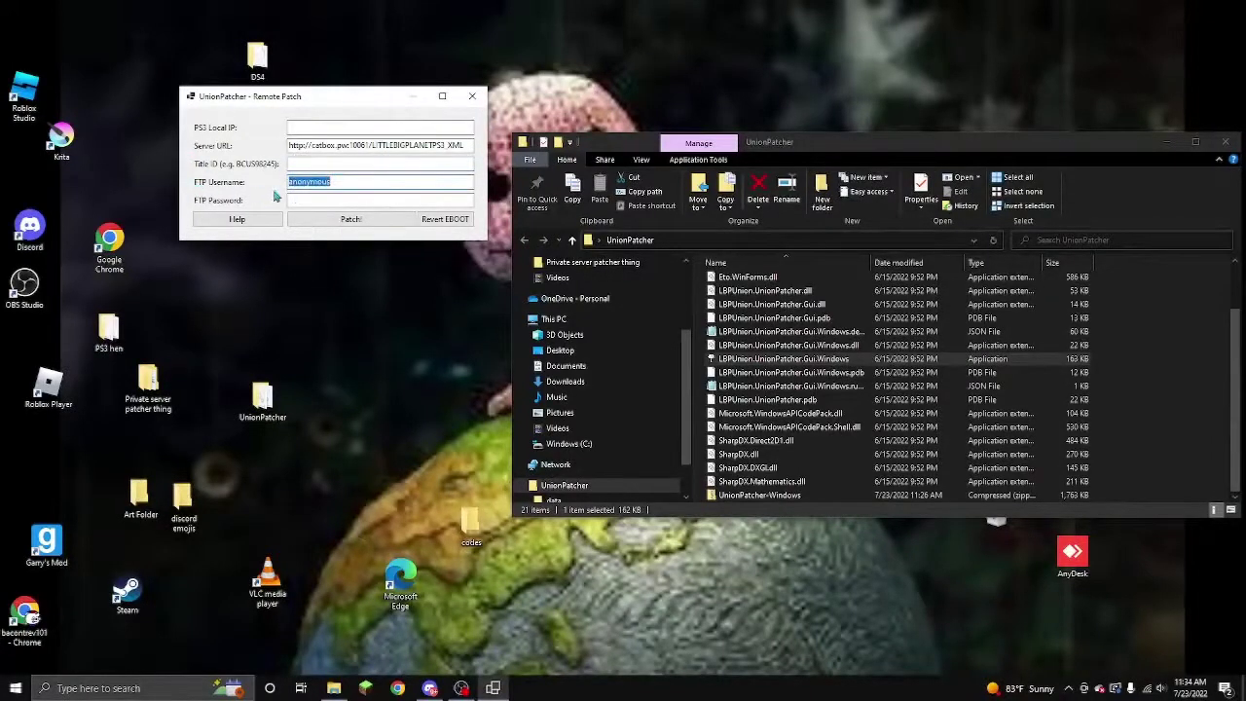
{"action": "left_click", "coordinate": [331, 183]}
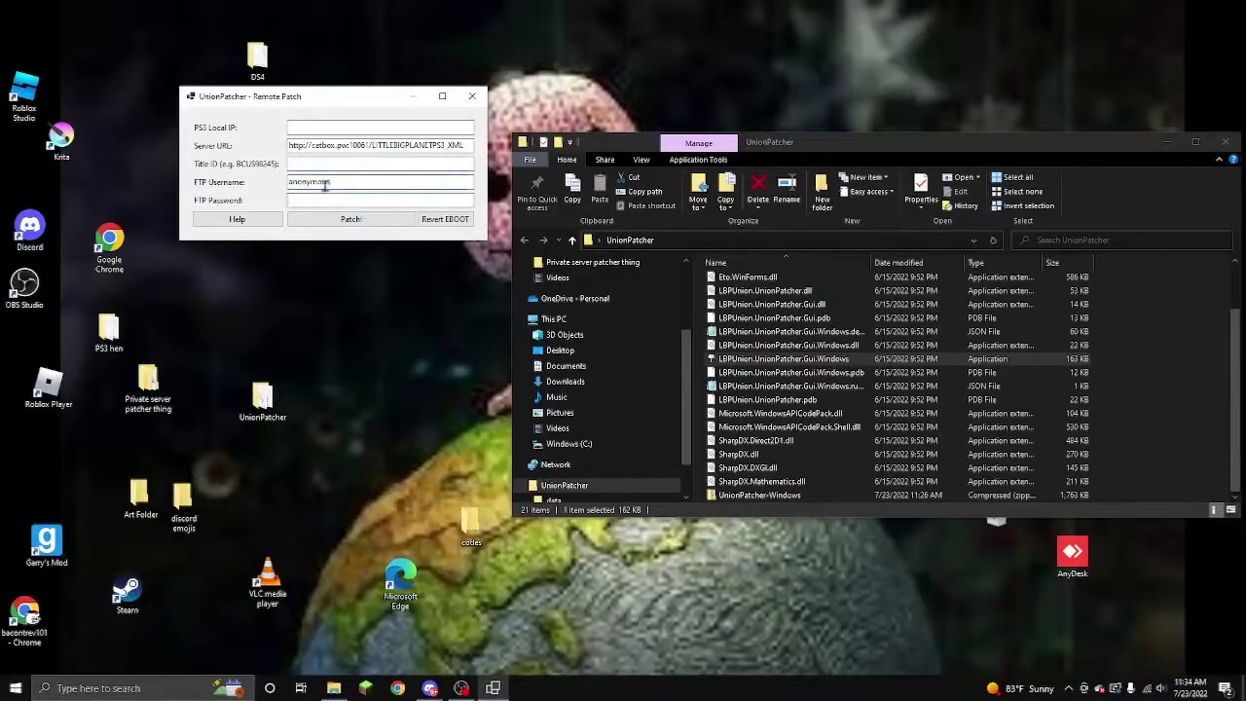
{"action": "double_click", "coordinate": [325, 185]}
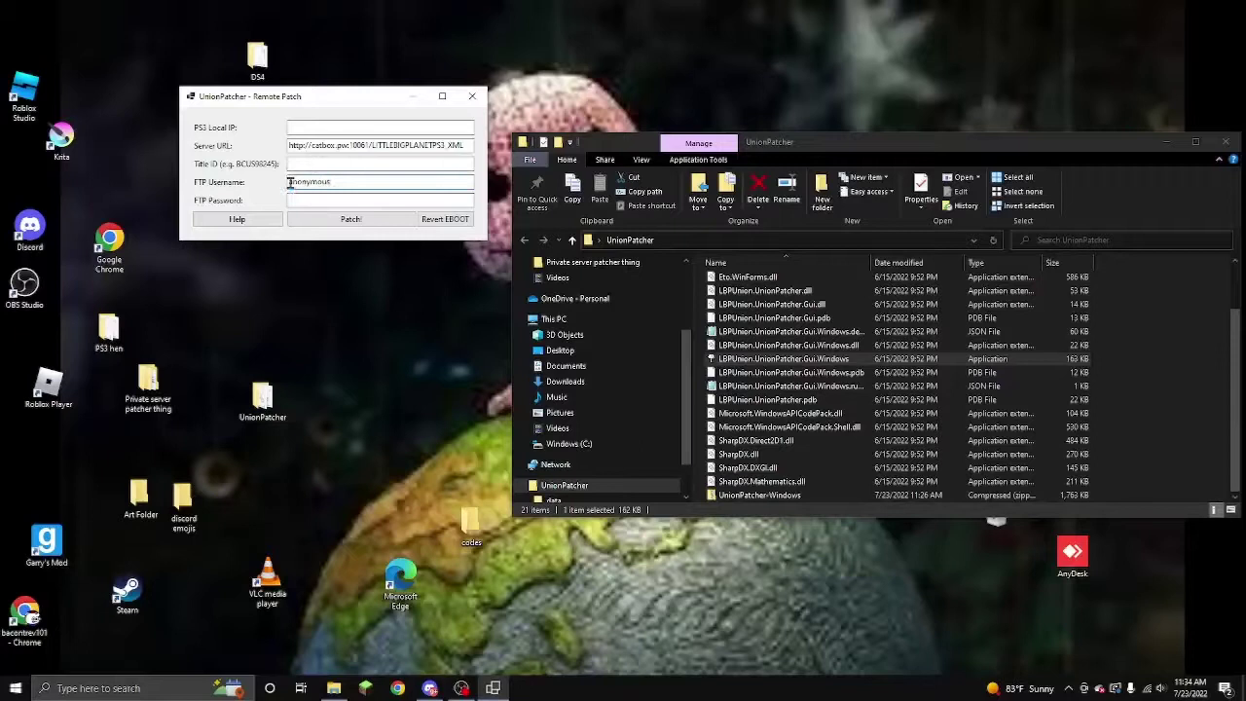
{"action": "double_click", "coordinate": [292, 183]}
{"action": "left_click", "coordinate": [303, 197]}
{"action": "left_click_drag", "start_coordinate": [290, 183], "coordinate": [375, 187]}
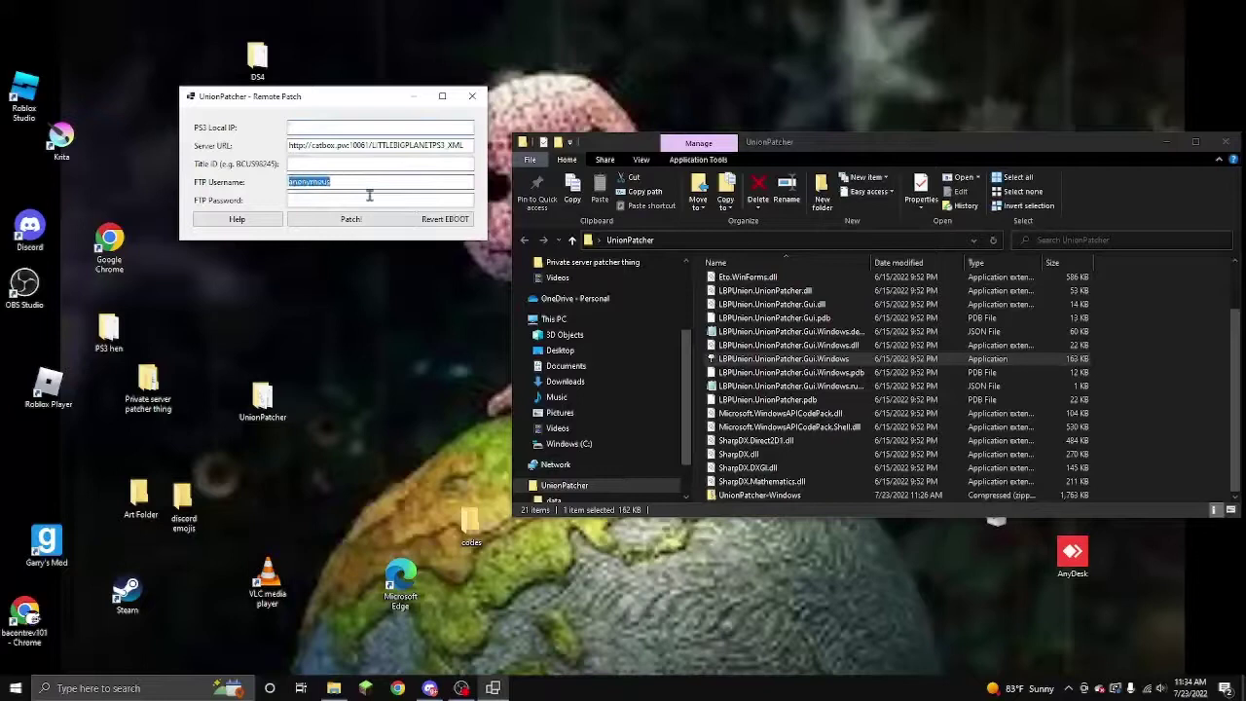
{"action": "left_click", "coordinate": [295, 196]}
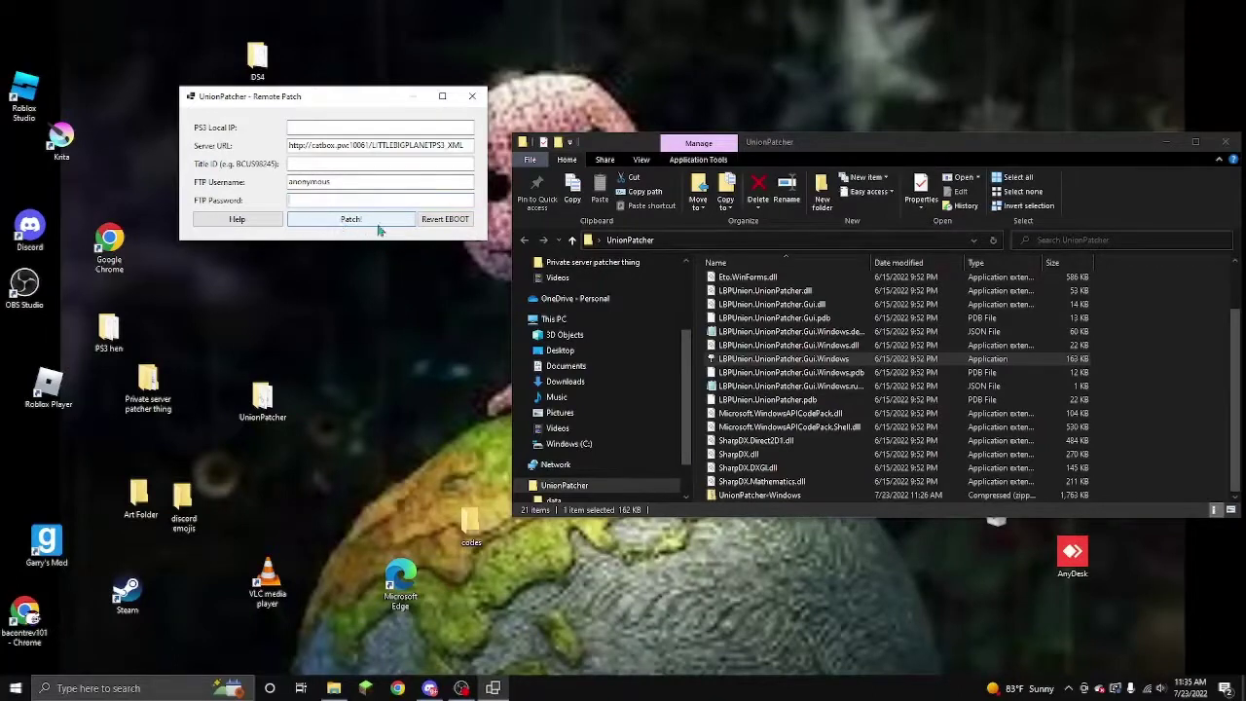
{"action": "left_click", "coordinate": [431, 371]}
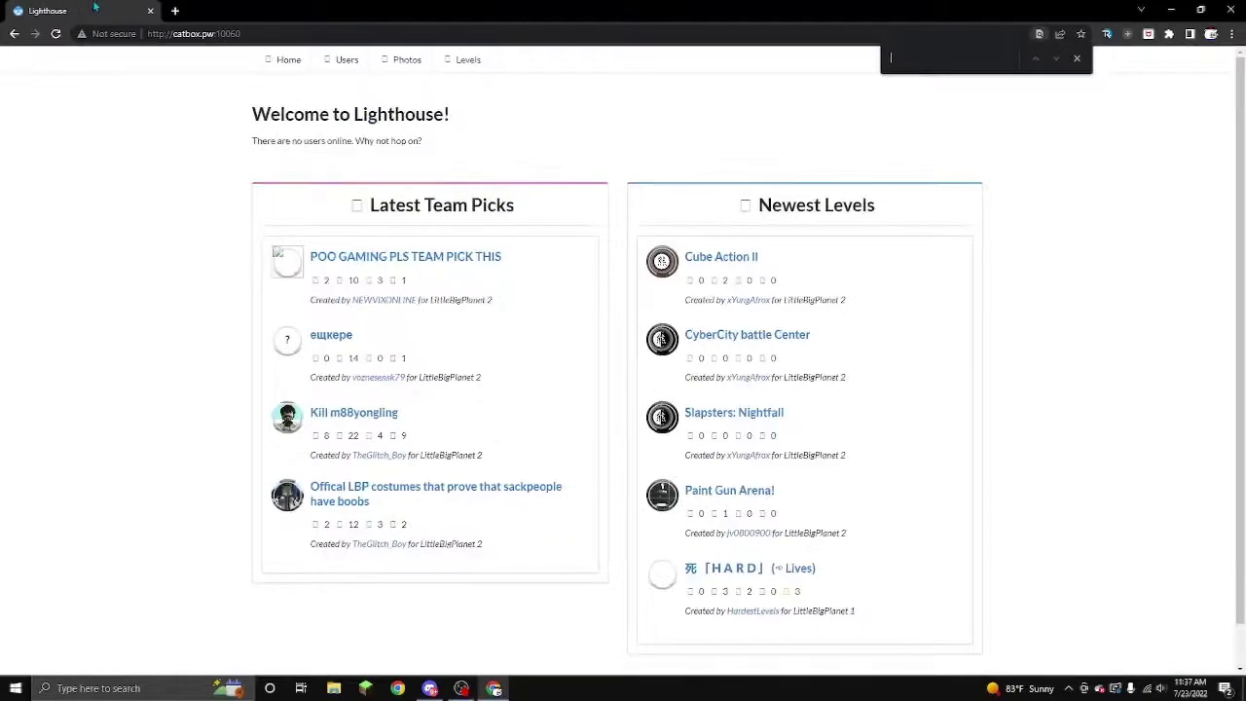
Log in to the Lighthouse site at catbox.pw:10060 and open its Authentication page
{"action": "left_click", "coordinate": [1079, 59]}
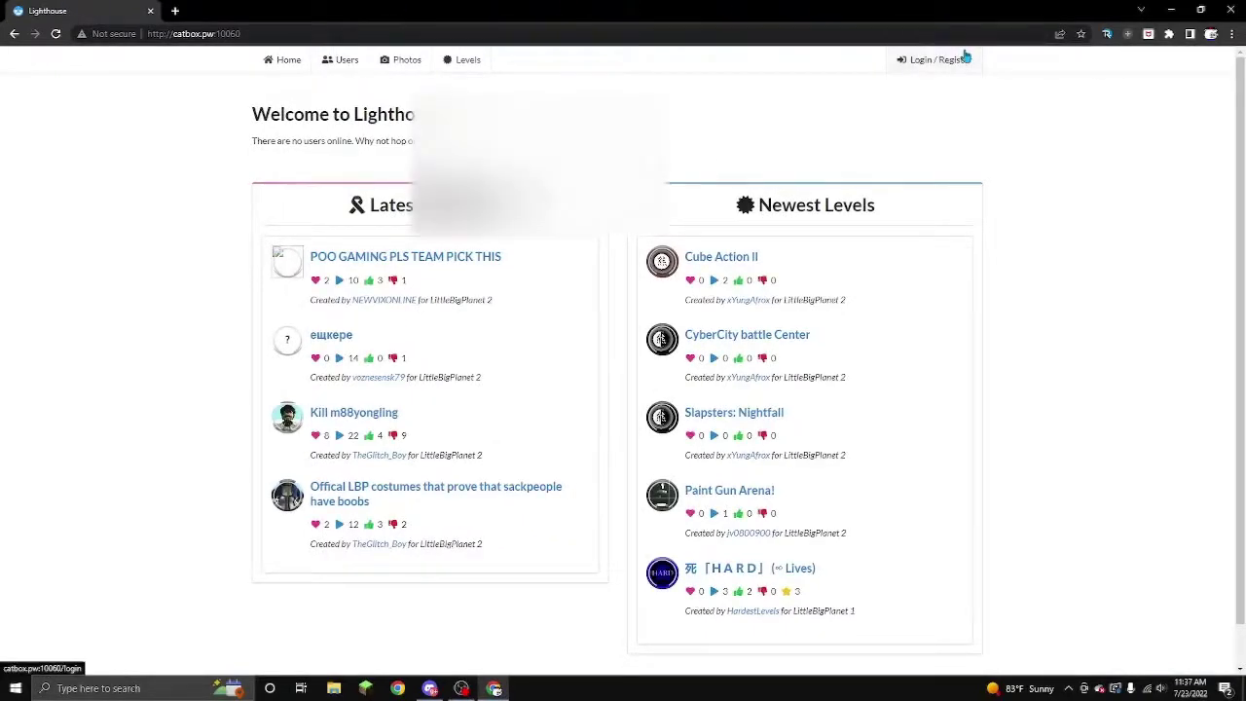
{"action": "key", "text": "F5"}
{"action": "key", "text": "ctrl+f"}
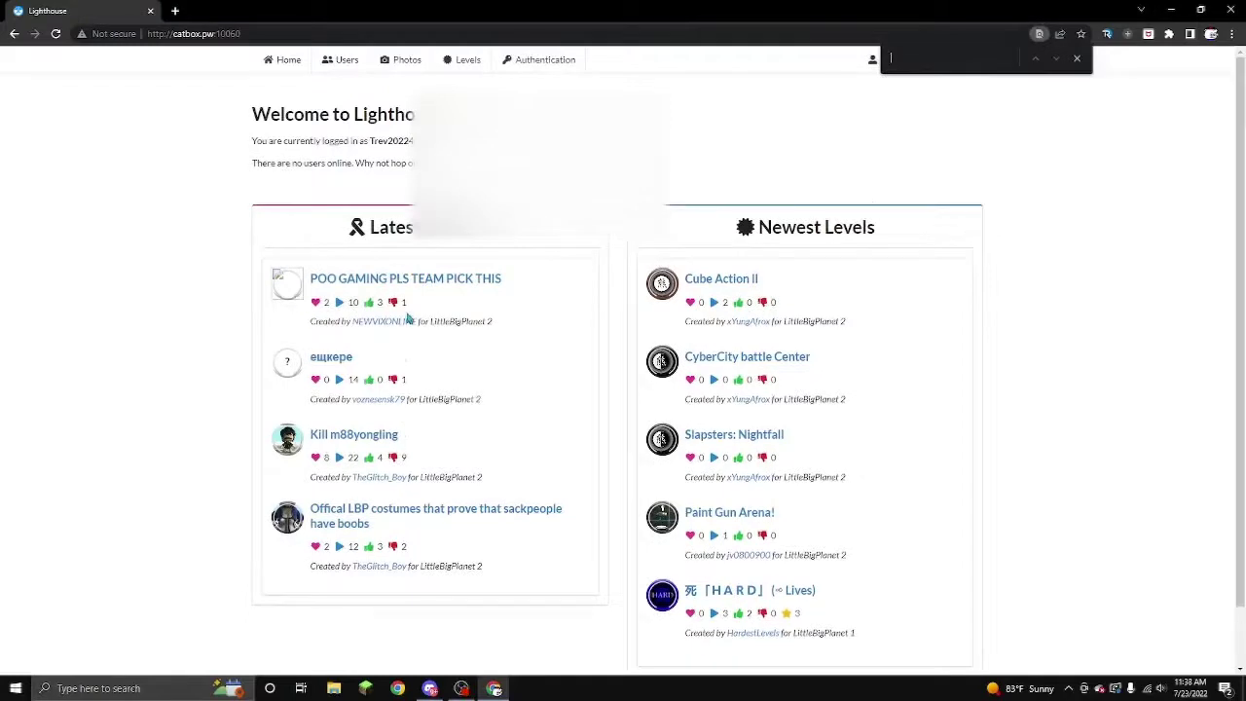
{"action": "left_click", "coordinate": [1080, 60]}
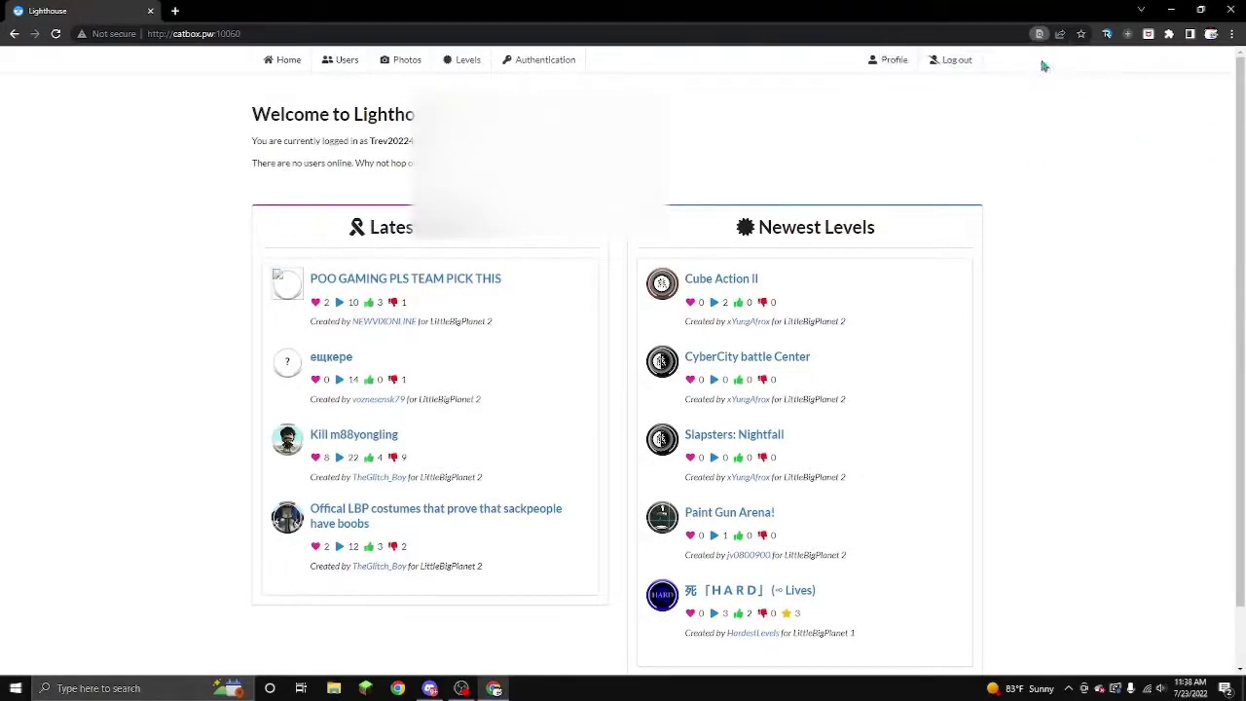
{"action": "left_click", "coordinate": [548, 62]}
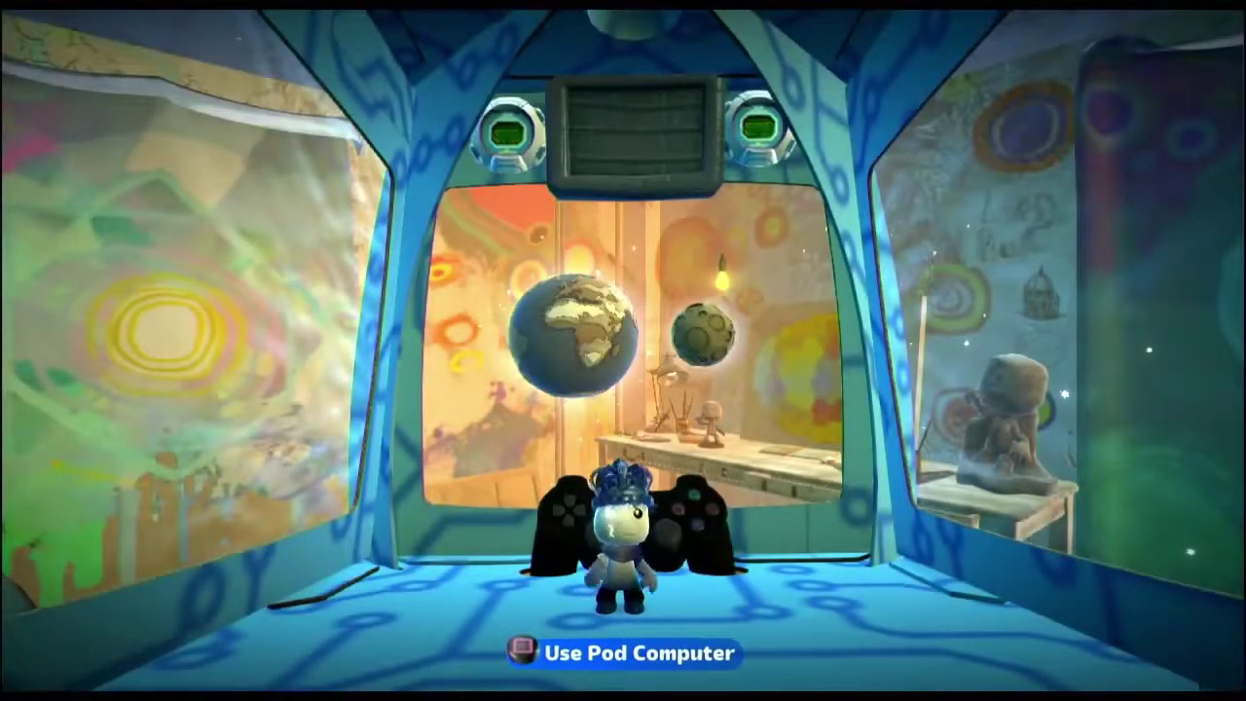
Go online through the pod computer's Community option, dismiss the login announcement, and check the Community menu before returning to the pod
{"action": "key", "text": "Return"}
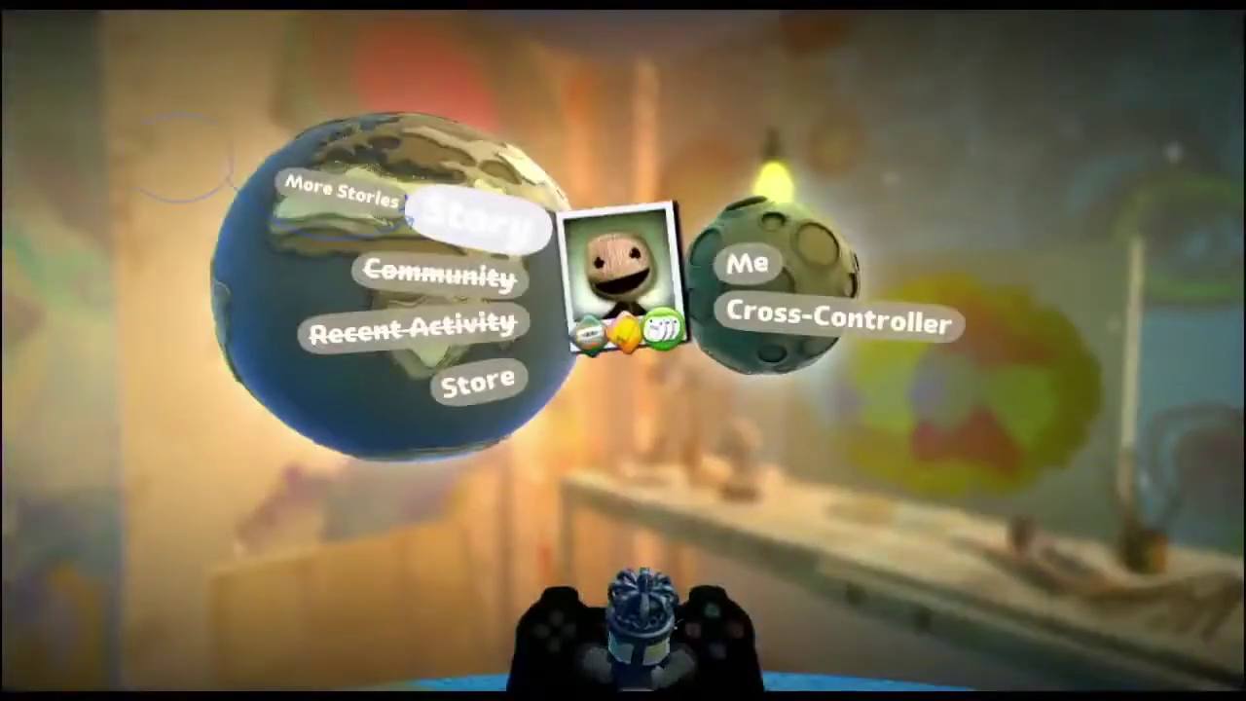
{"action": "key", "text": "Down"}
{"action": "key", "text": "Return"}
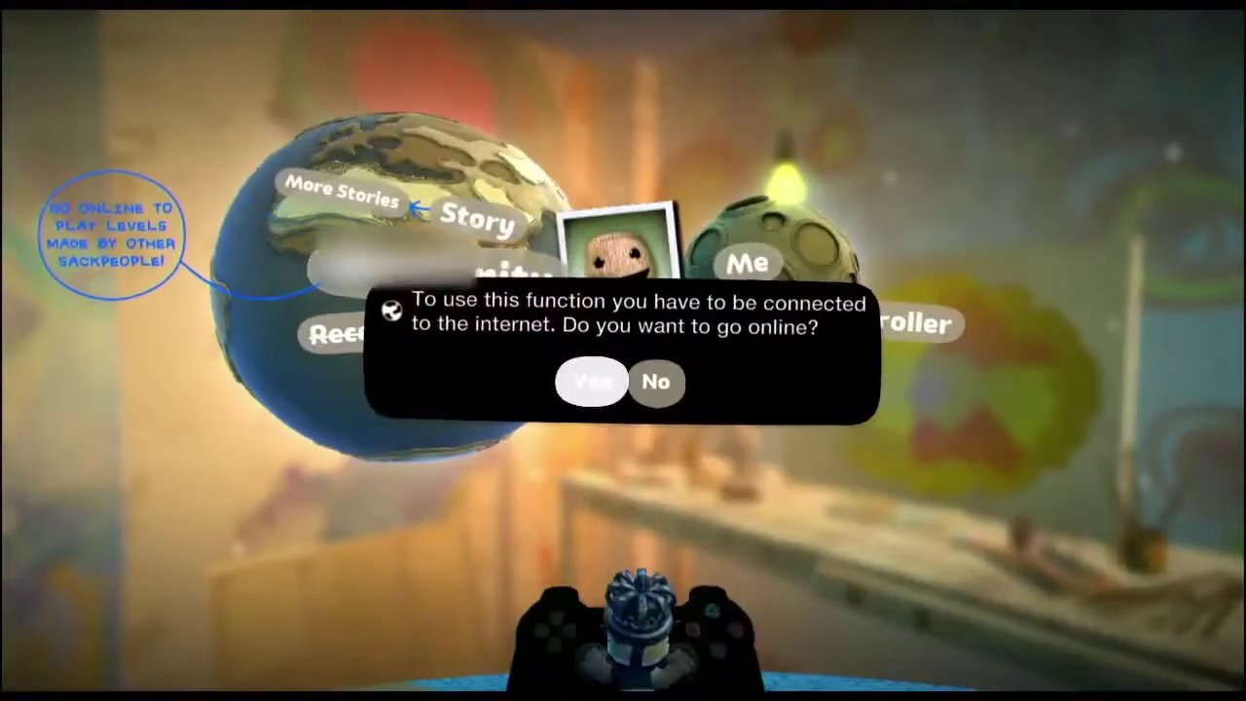
{"action": "key", "text": "Return"}
{"action": "key", "text": "Return"}
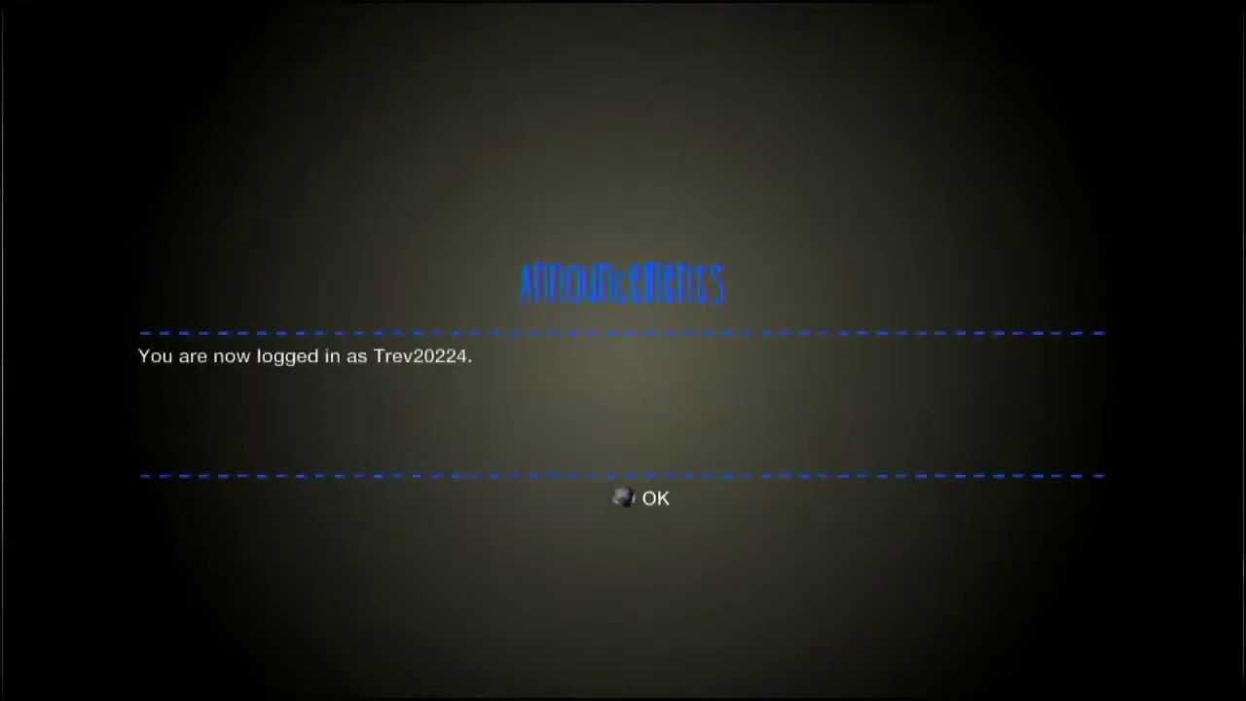
{"action": "key", "text": "Return"}
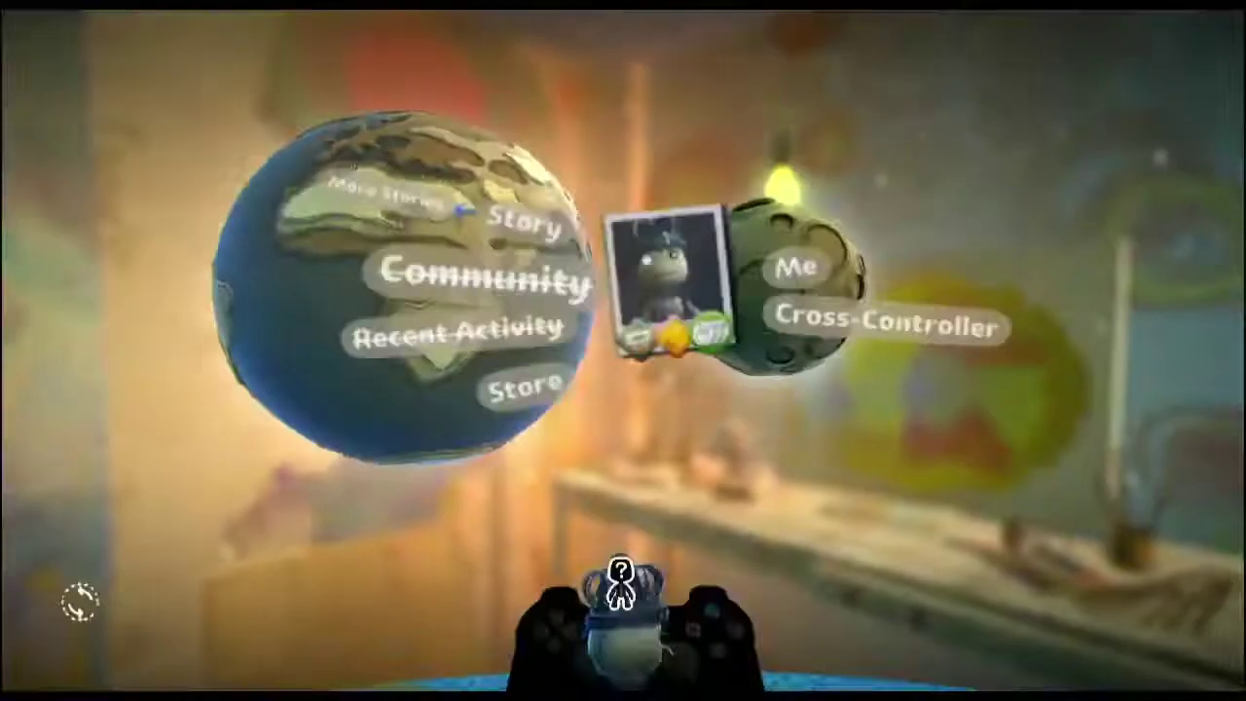
{"action": "key", "text": "Return"}
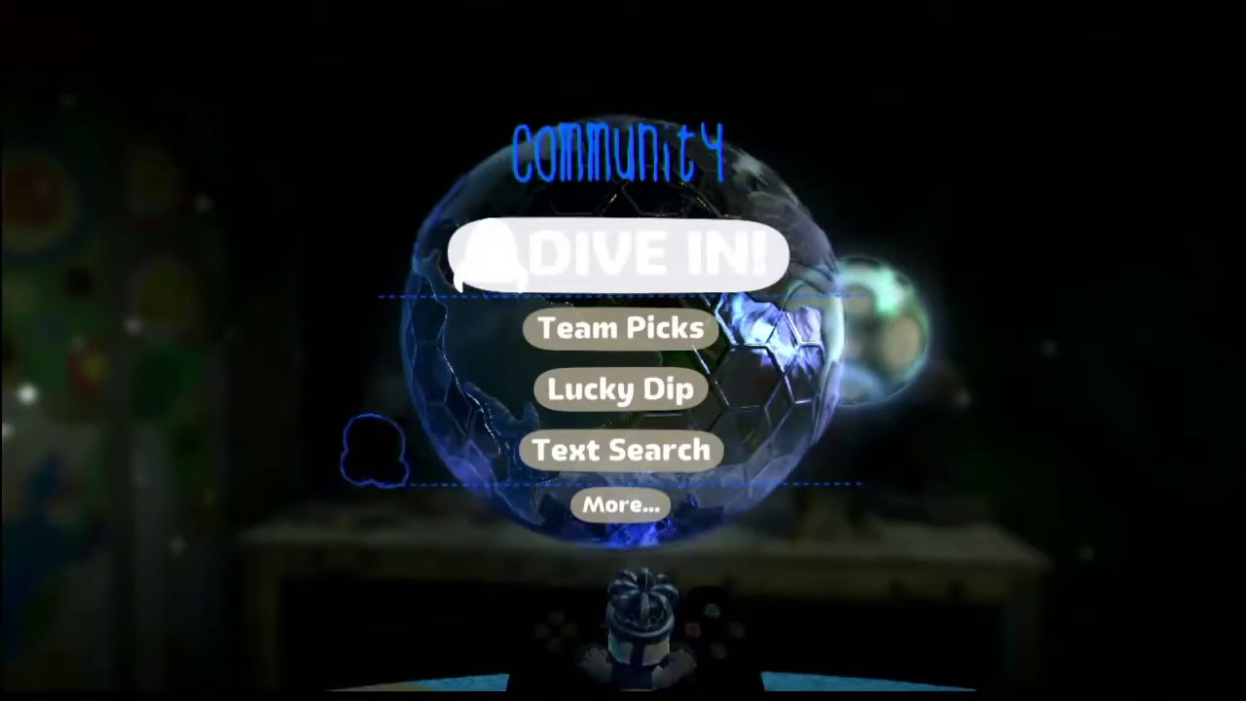
{"action": "key", "text": "Right"}
{"action": "key", "text": "Escape"}
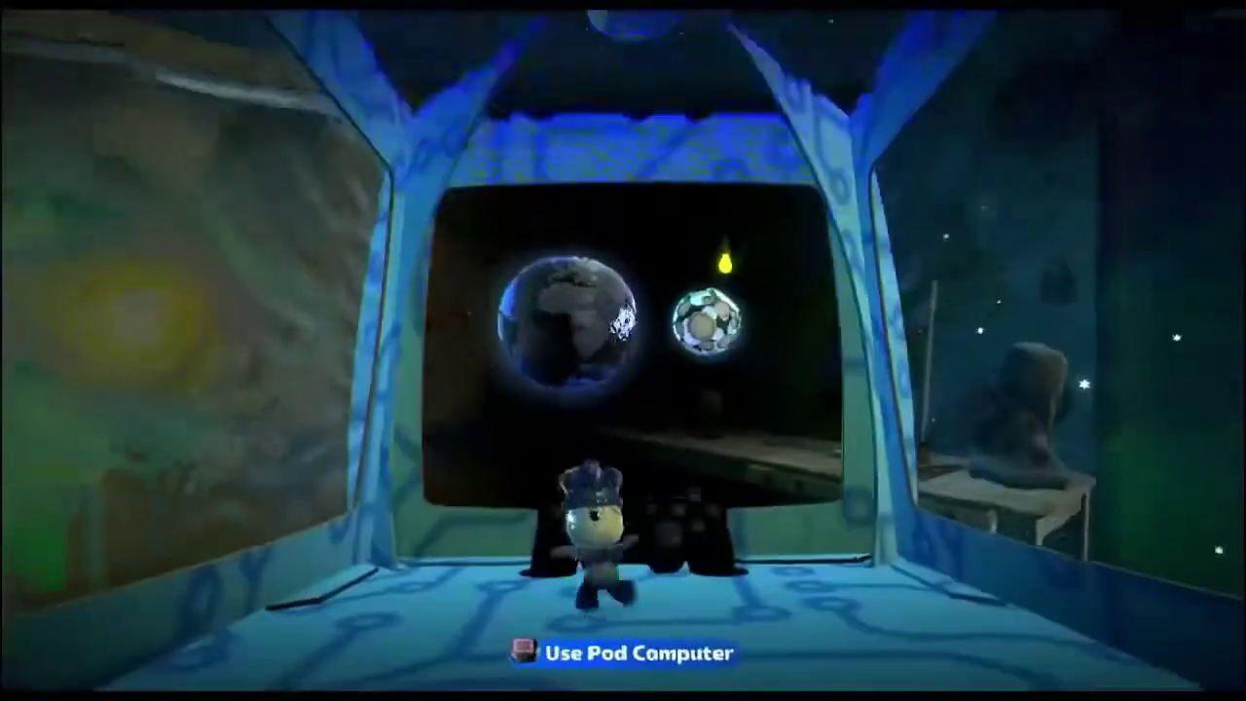
{"action": "key", "text": "Left"}
{"action": "key", "text": "s"}
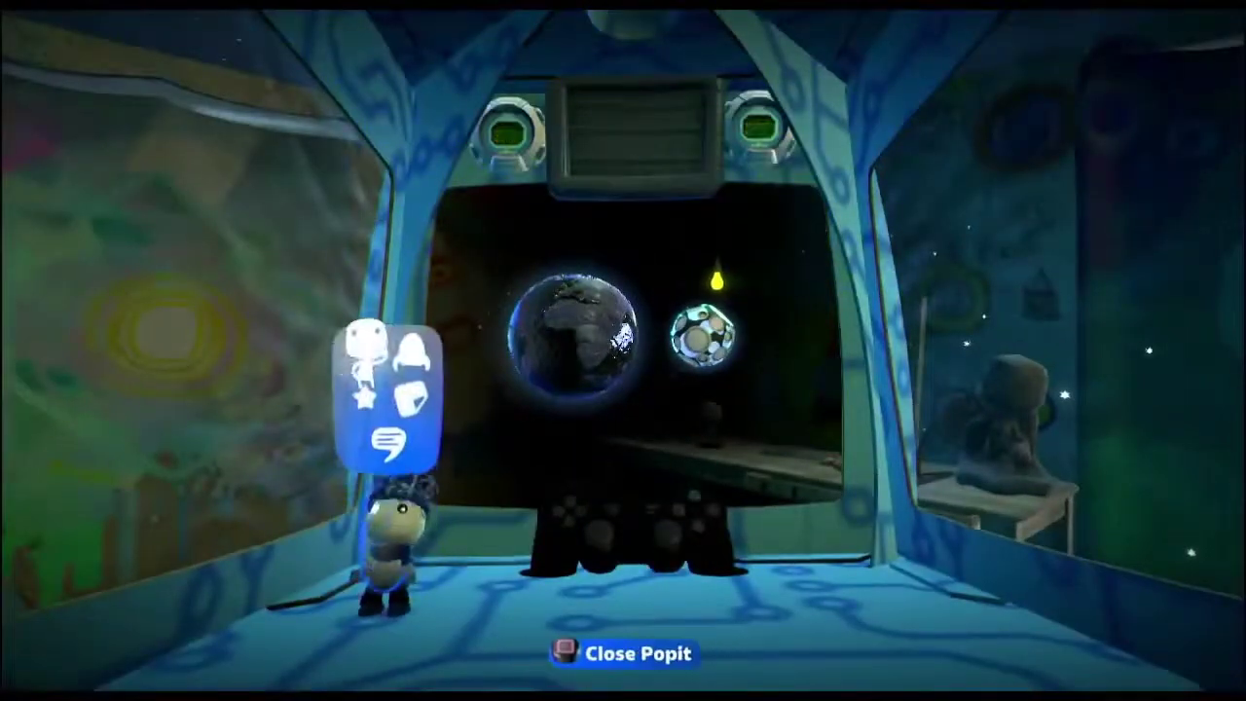
{"action": "key", "text": "Right"}
{"action": "key", "text": "Return"}
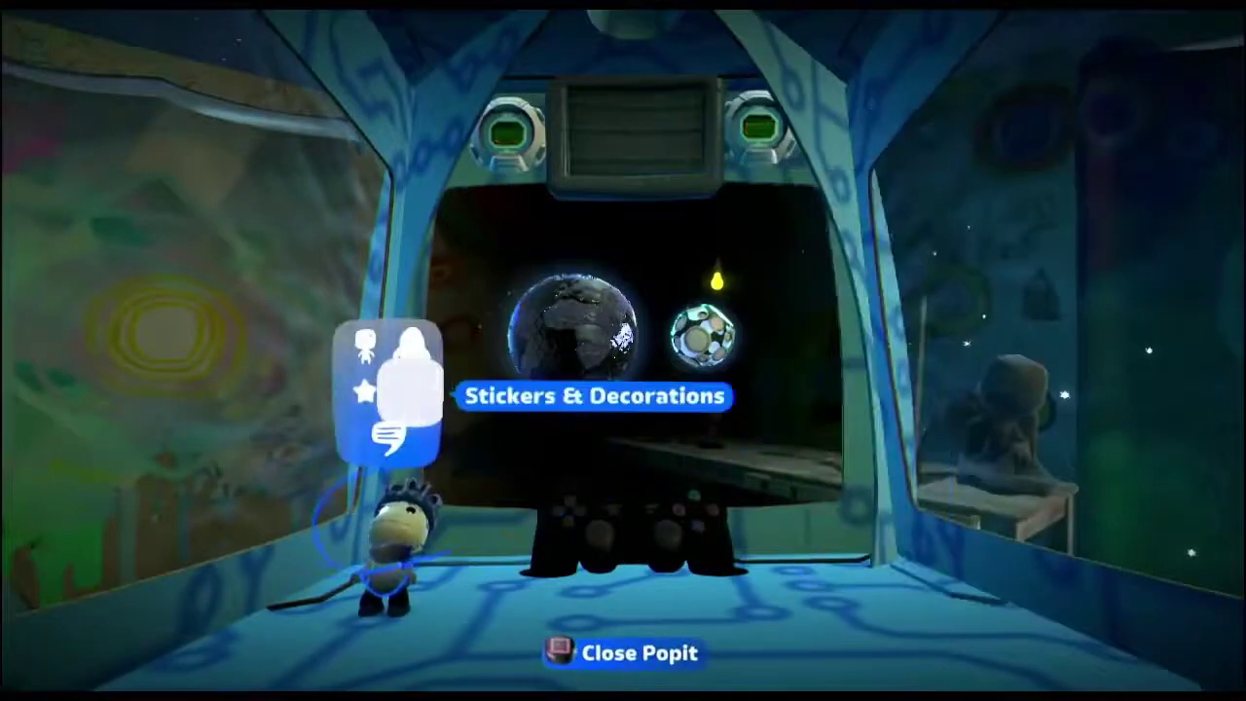
{"action": "key", "text": "Escape"}
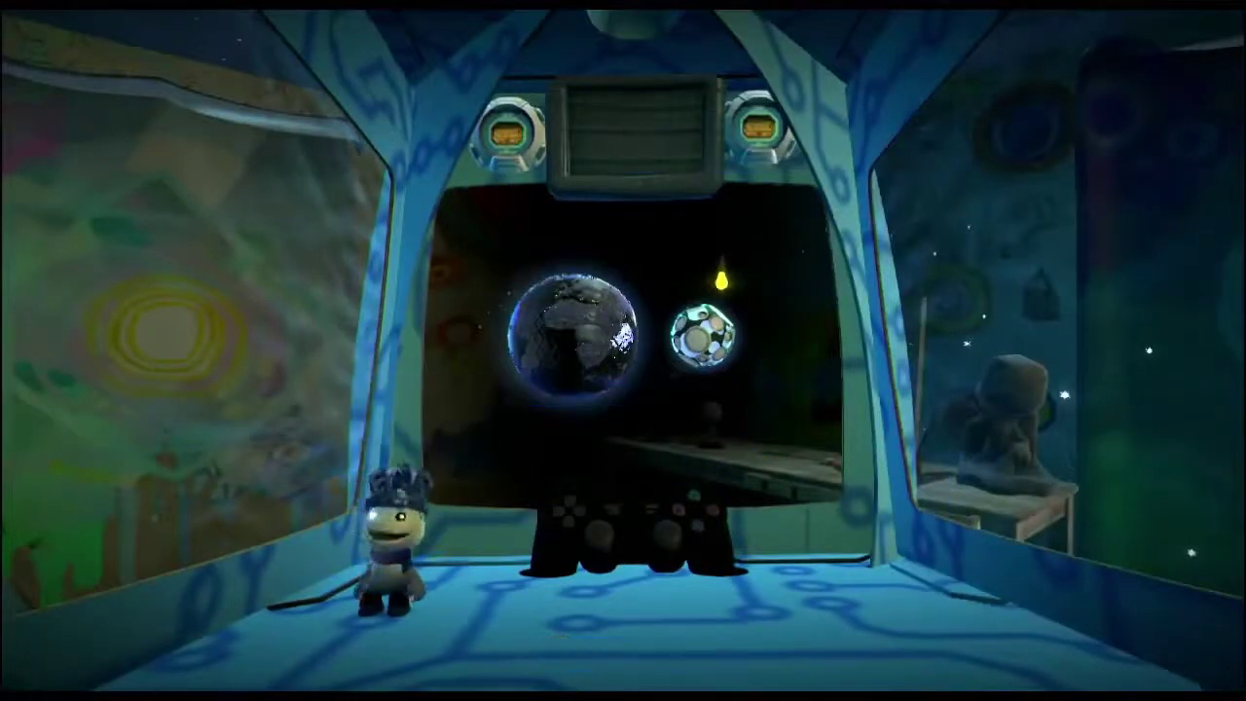